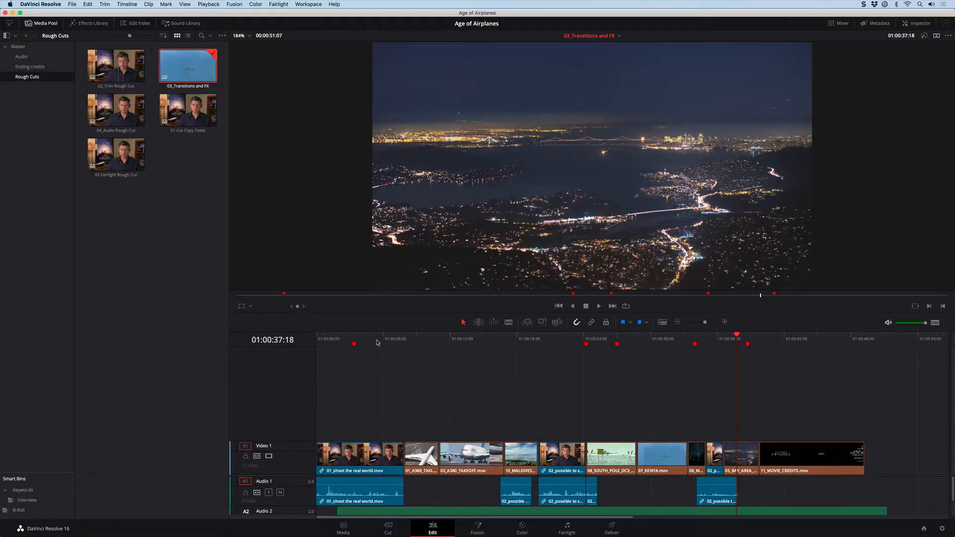
Add a short fade-in to the start of the opening clip 01_shoot the real world.mov on Video 1.
click(354, 342)
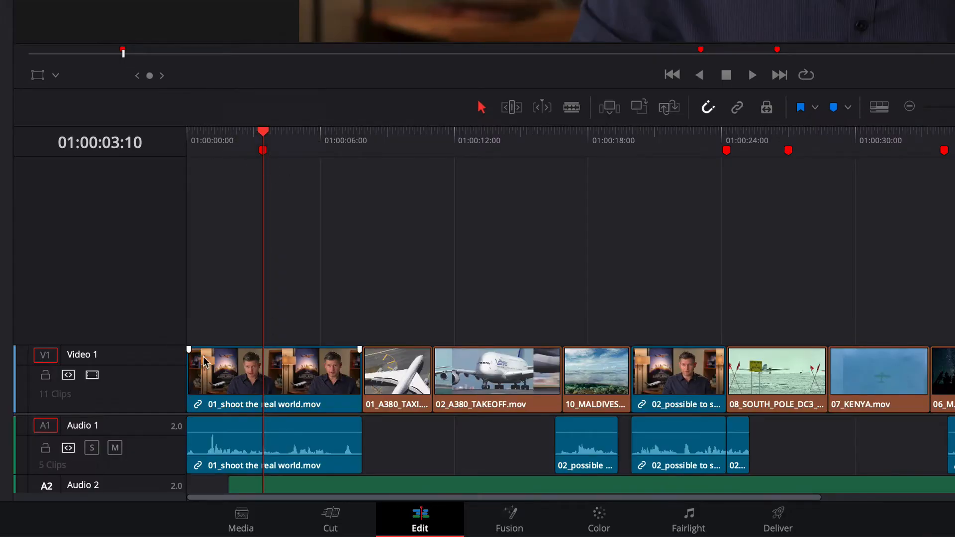
drag(188, 349, 204, 348)
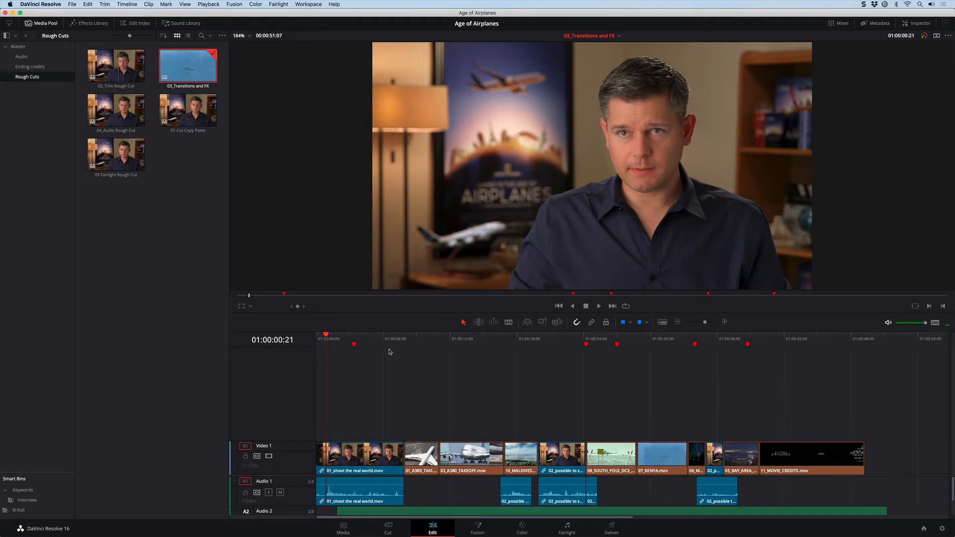
Play across the cut between 08_SOUTH_POLE_DC3_.mov and 07_KENYA.mov and add the standard Cross Dissolve transition at that cut.
click(613, 338)
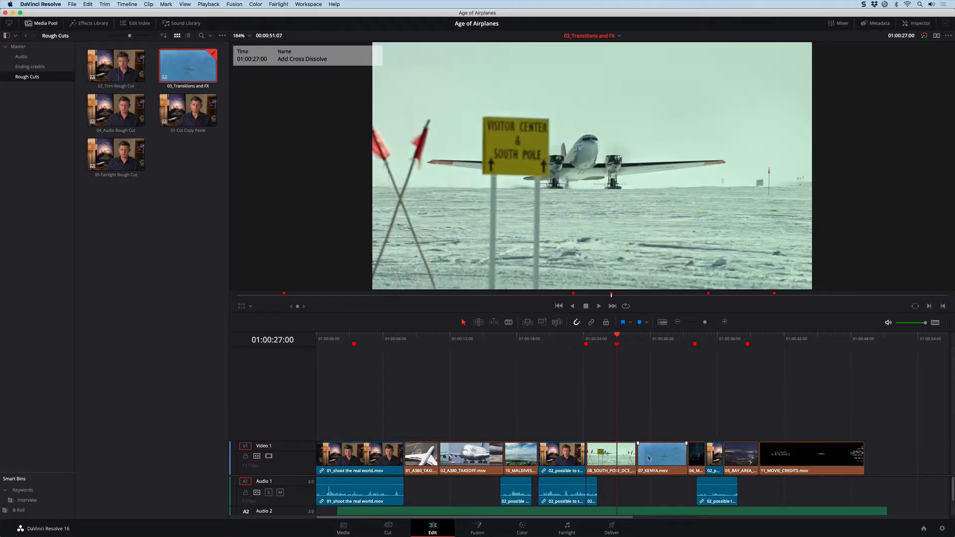
key(space)
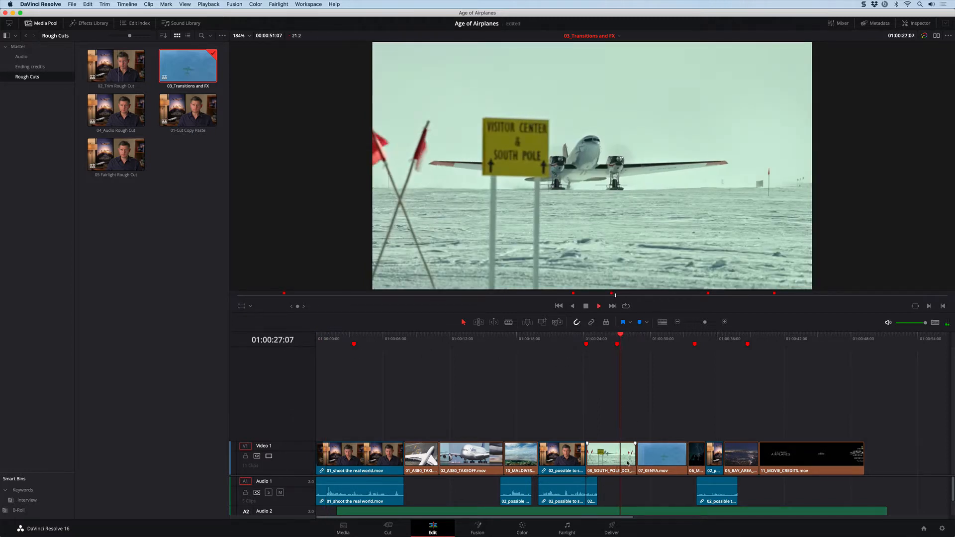
key(space)
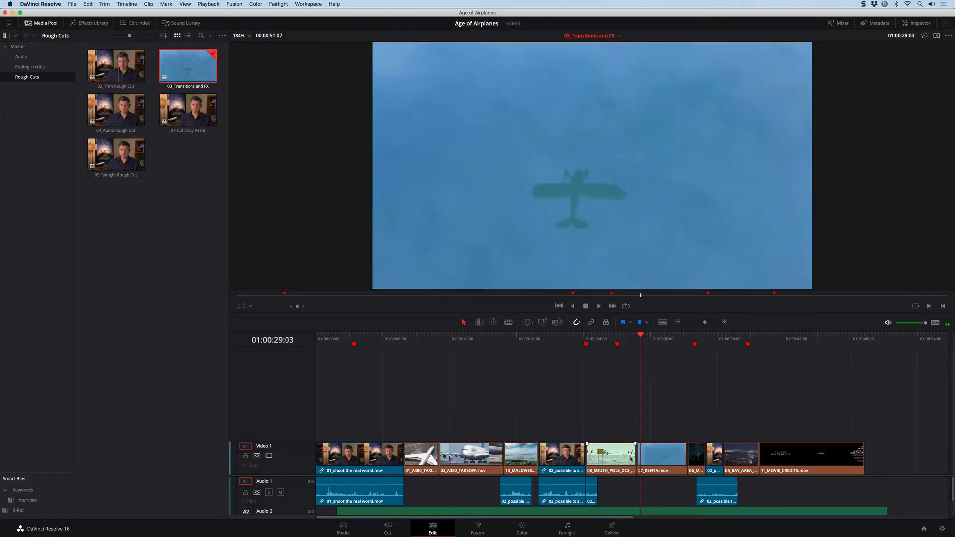
click(638, 454)
drag(704, 322, 712, 323)
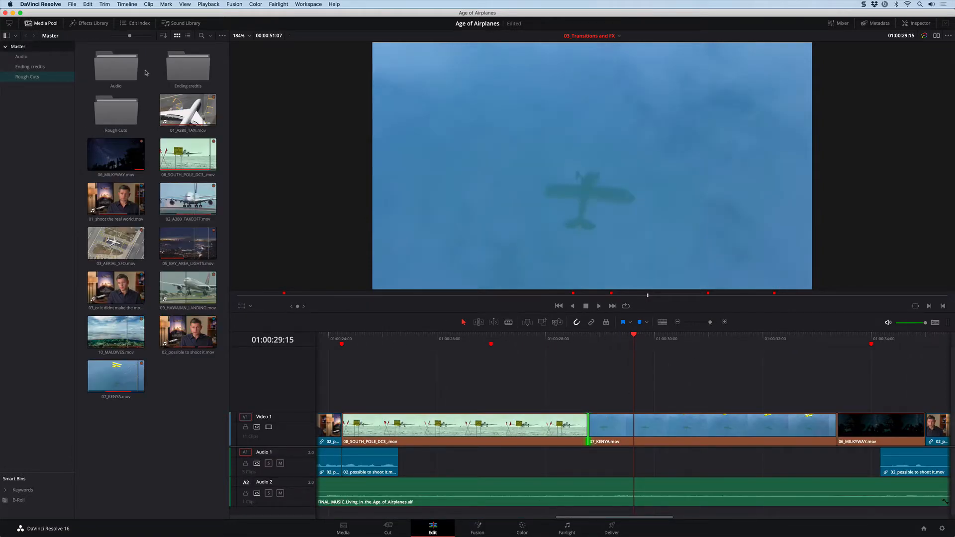
click(126, 4)
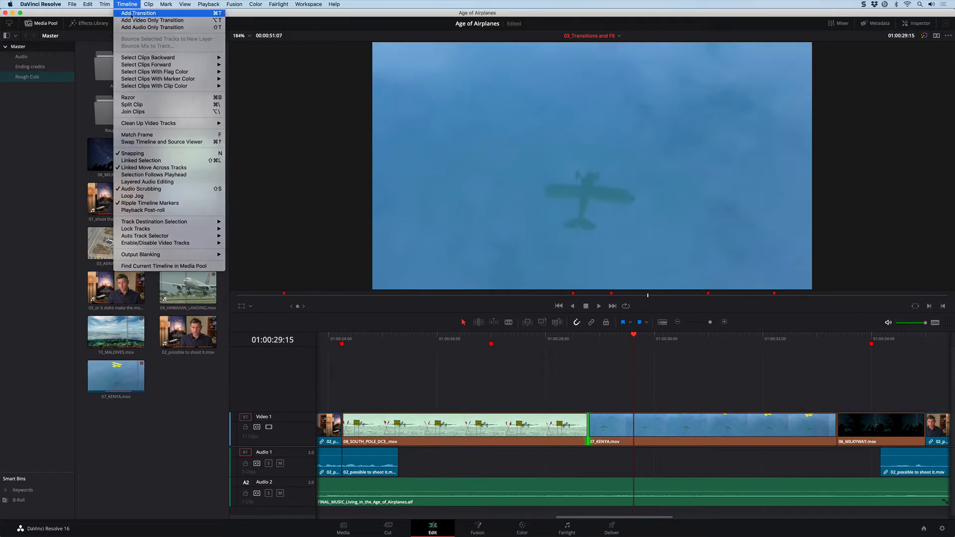
click(131, 14)
Scrub through the Cross Dissolve between the South Pole and Kenya clips and shorten it to 20 frames.
click(560, 337)
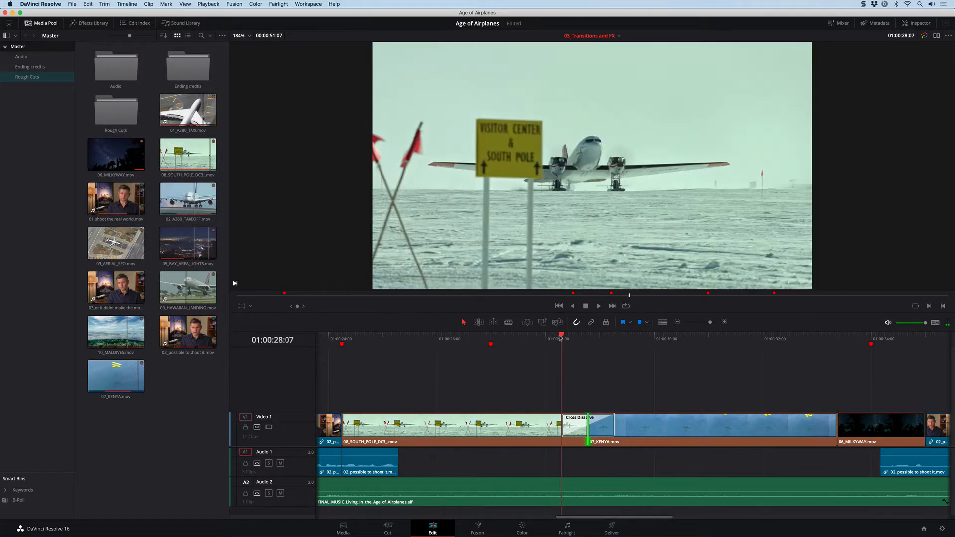
drag(561, 337, 596, 337)
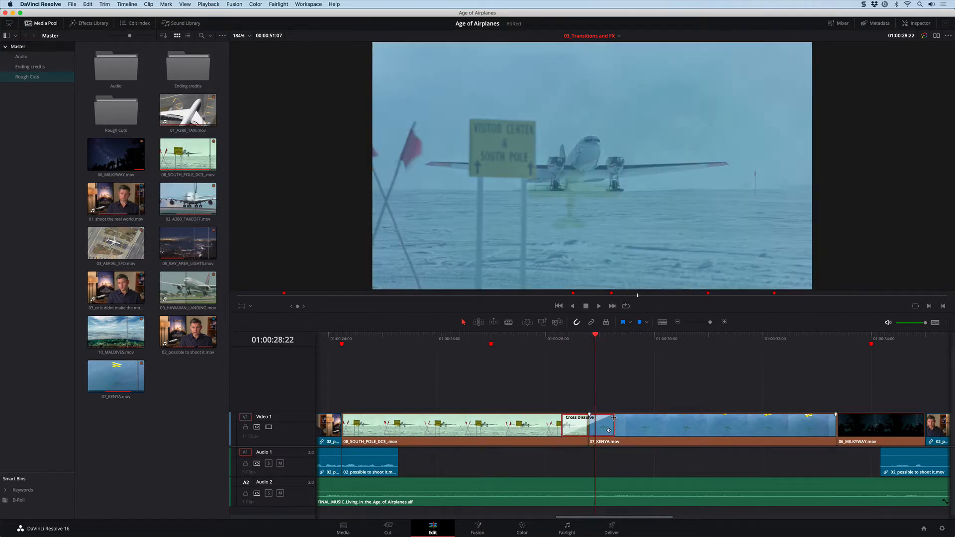
mouse_move(613, 418)
mouse_down()
mouse_move(625, 419)
mouse_move(601, 421)
mouse_up()
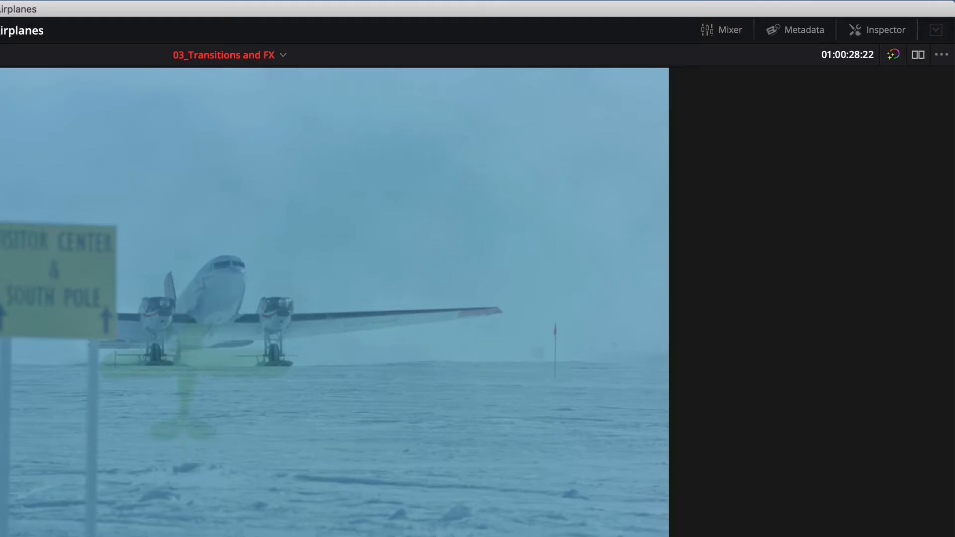
Open the Cross Dissolve's settings in the Inspector, review its alignment and transition style options, and set its Style to Film.
click(891, 30)
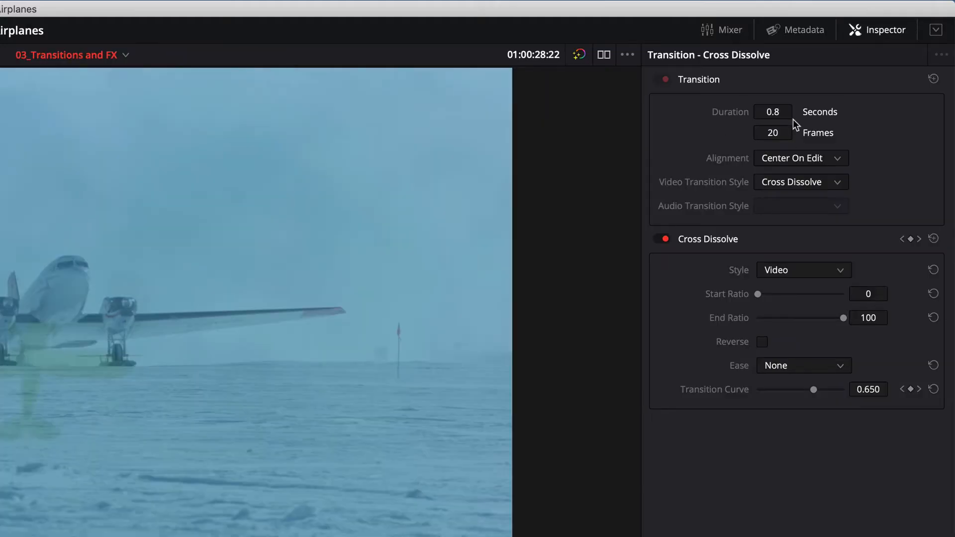
click(785, 159)
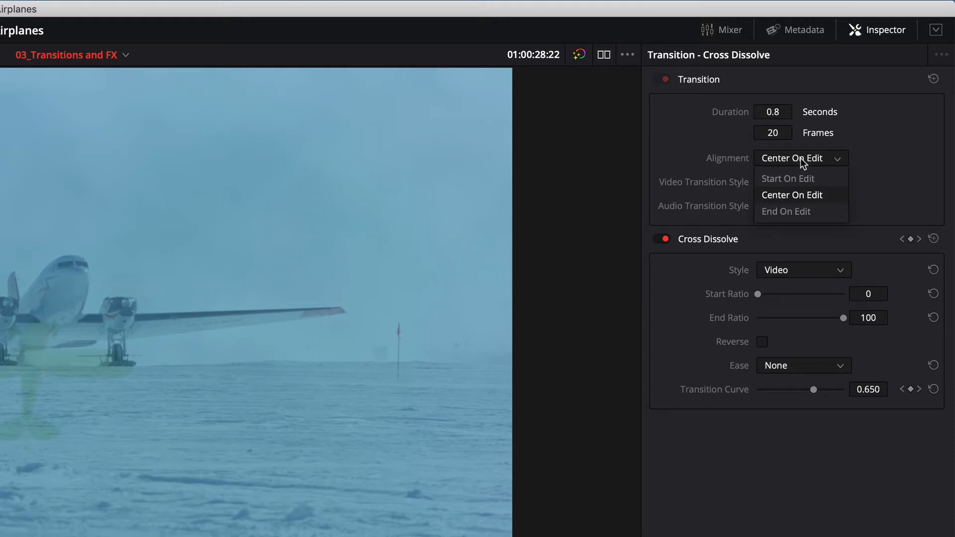
click(876, 162)
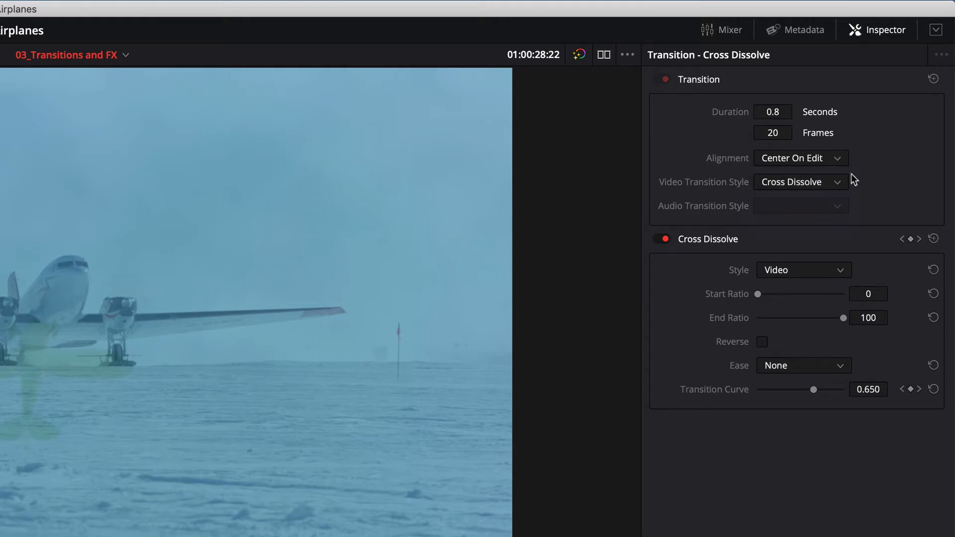
click(813, 185)
click(904, 158)
click(830, 271)
click(825, 304)
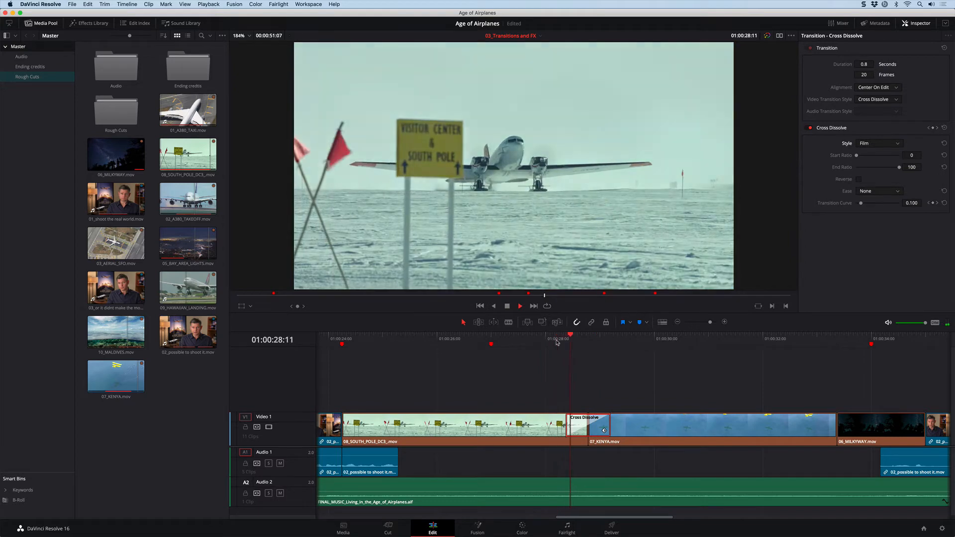
Preview the film-style dissolve and choose an Ease option for it.
key(space)
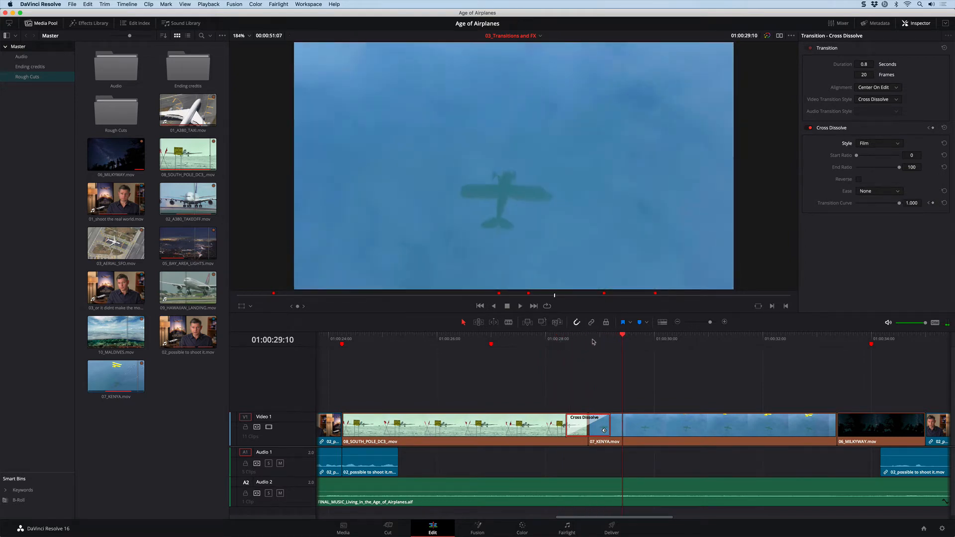
click(580, 342)
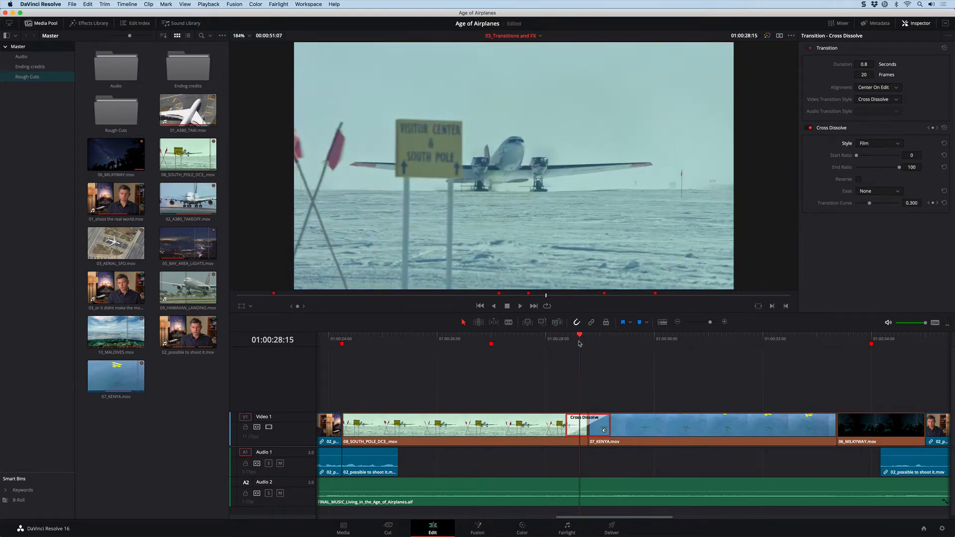
click(888, 193)
click(888, 228)
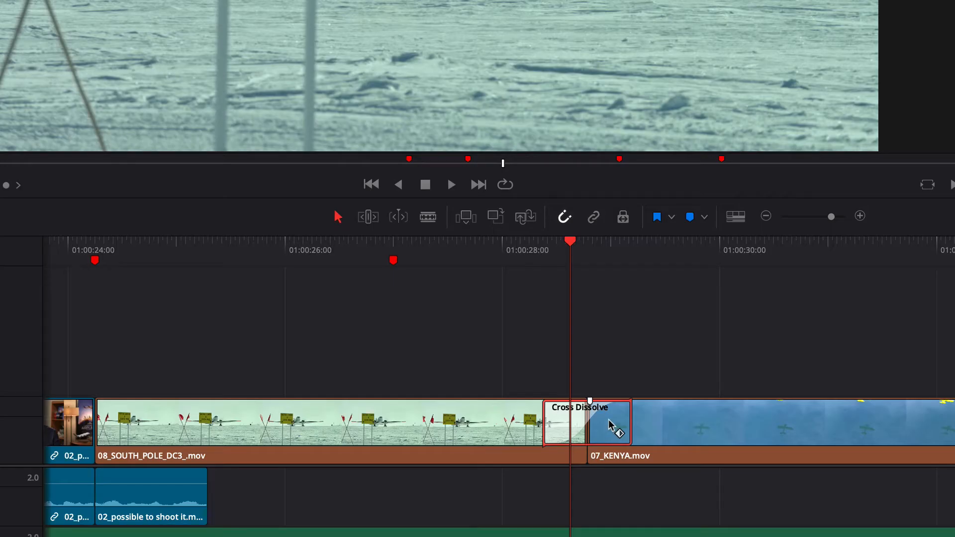
Save the customized Cross Dissolve as a transition preset named Film Dissolve.
right_click(599, 426)
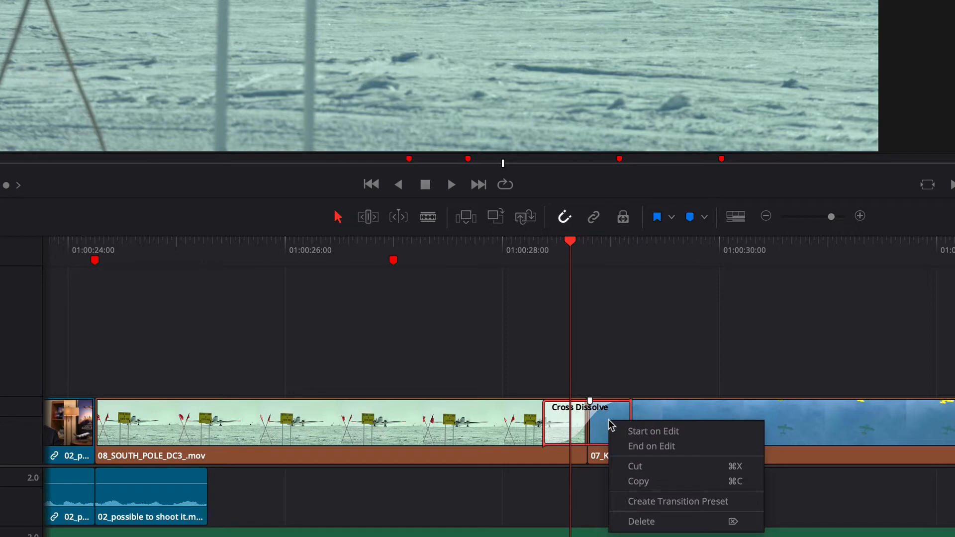
click(665, 501)
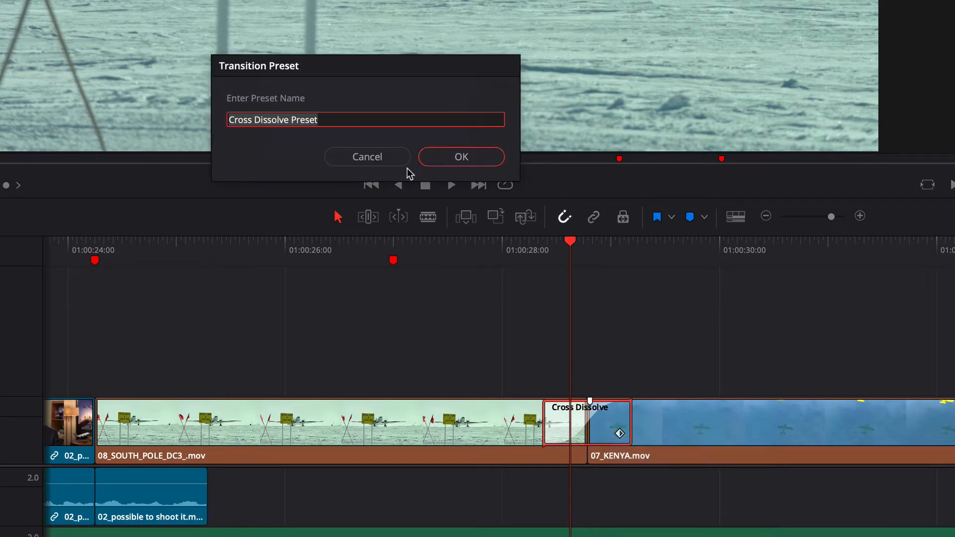
text(Fi)
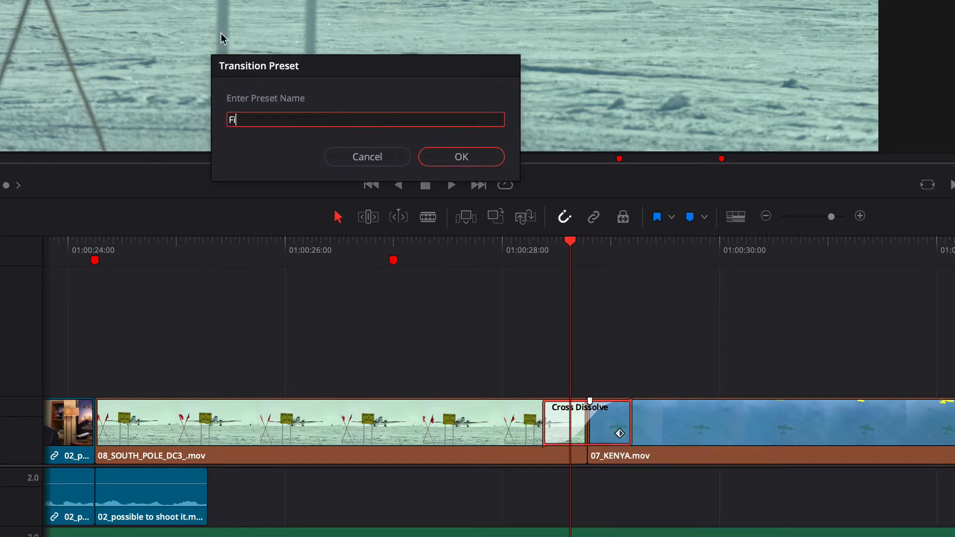
text(lm Dissolve)
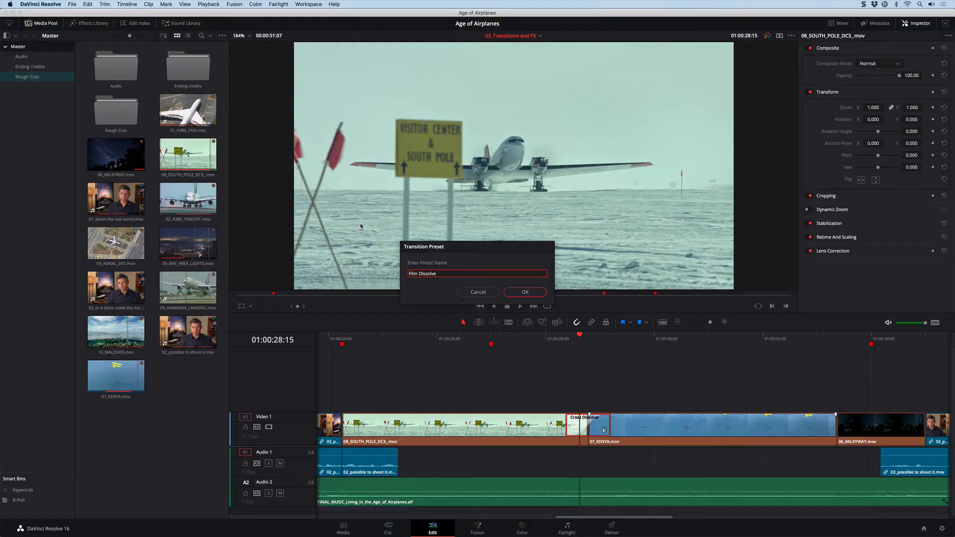
key(Return)
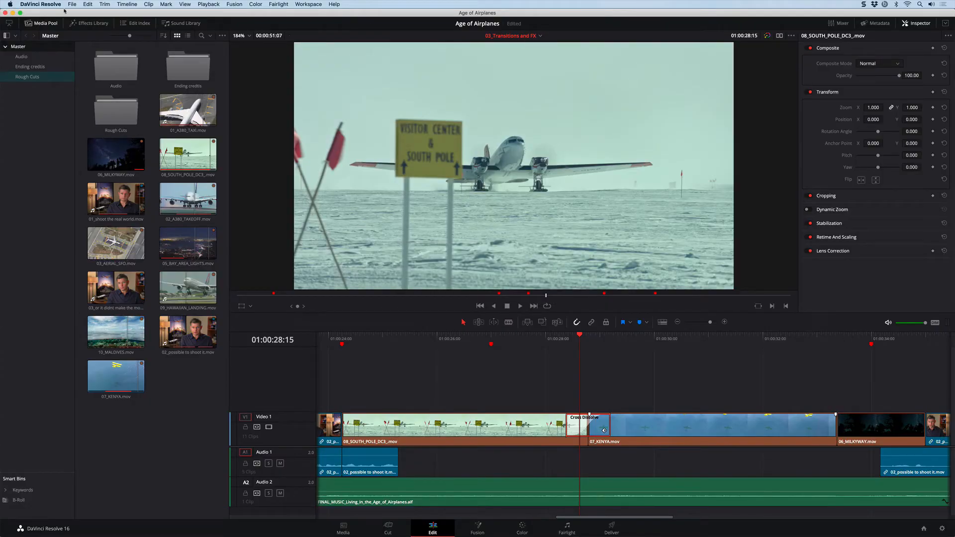
Open the Effects Library and locate the Film Dissolve preset among the user video transitions.
click(90, 23)
scroll(137, 415, down, 20)
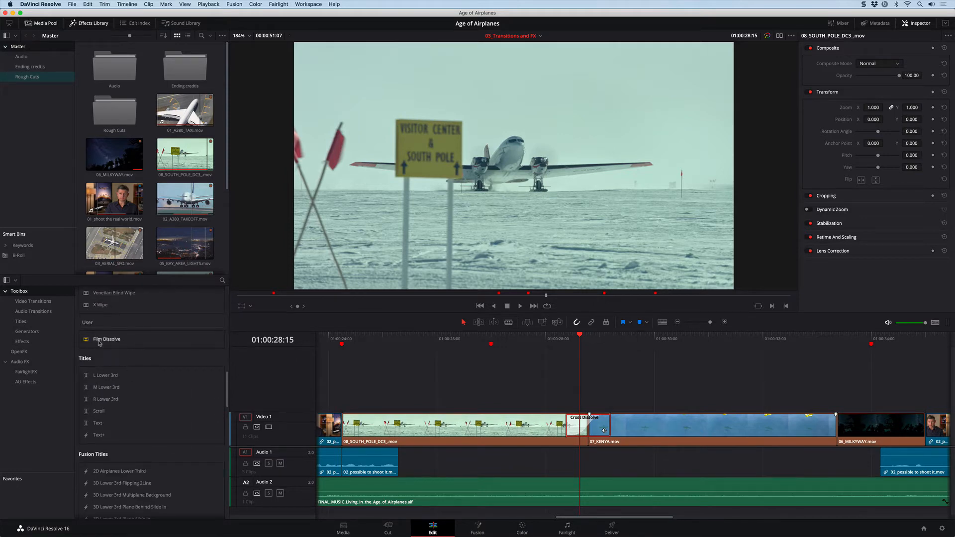
click(33, 301)
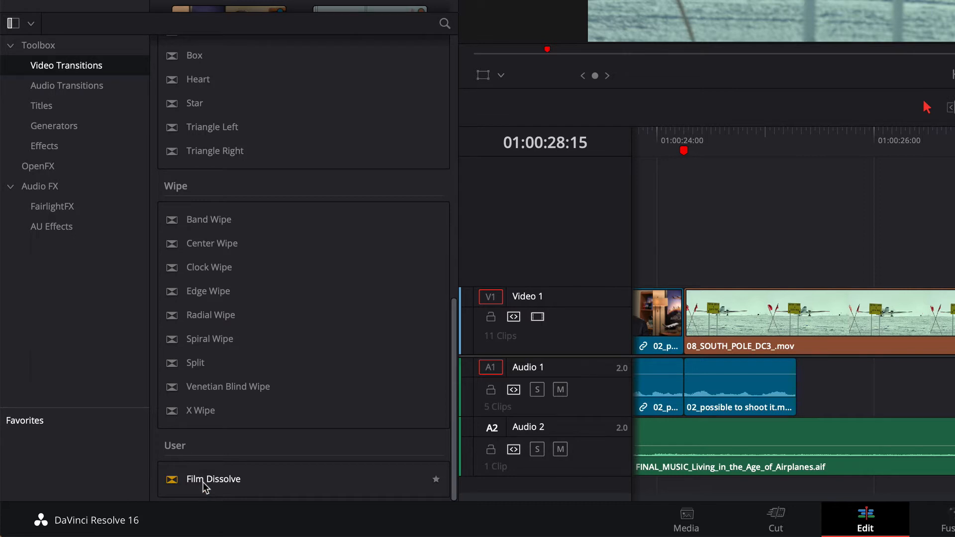
right_click(205, 485)
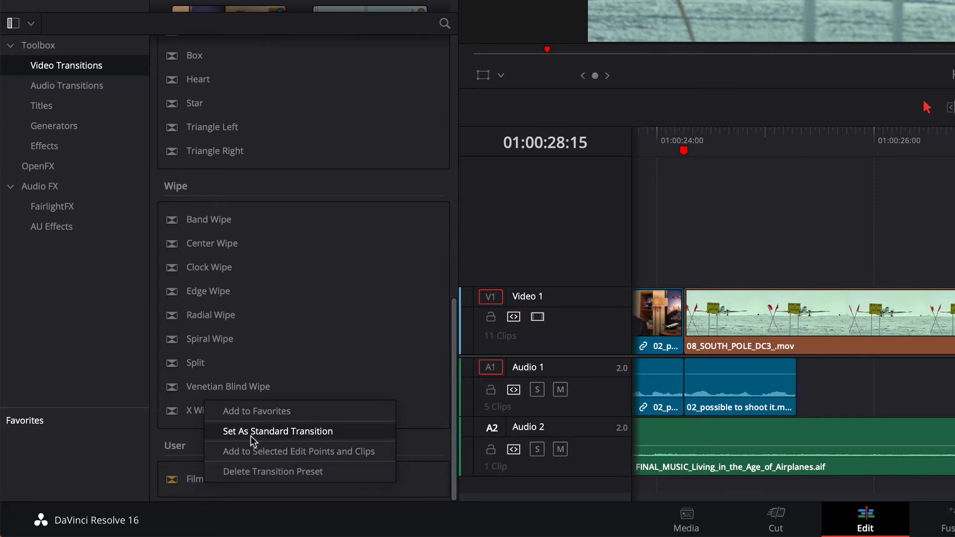
click(98, 457)
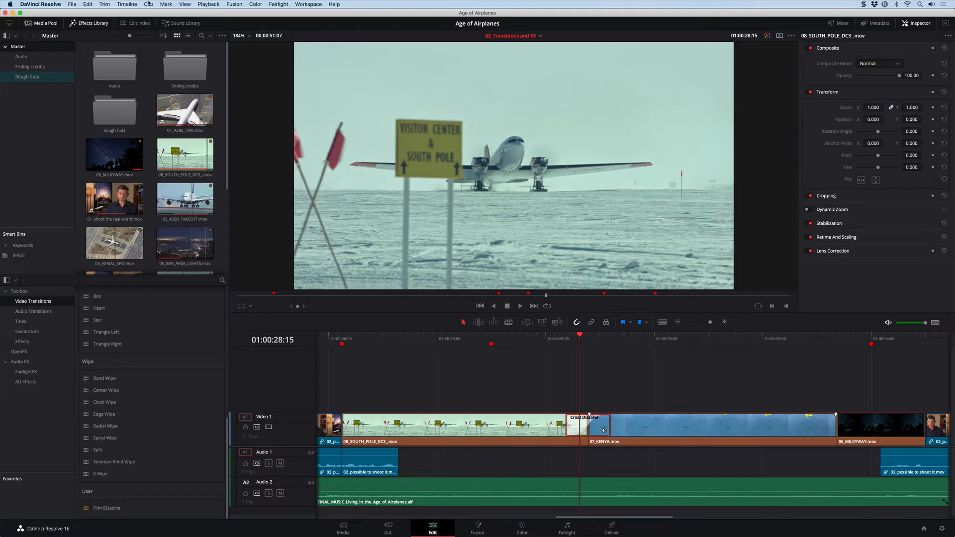
click(127, 4)
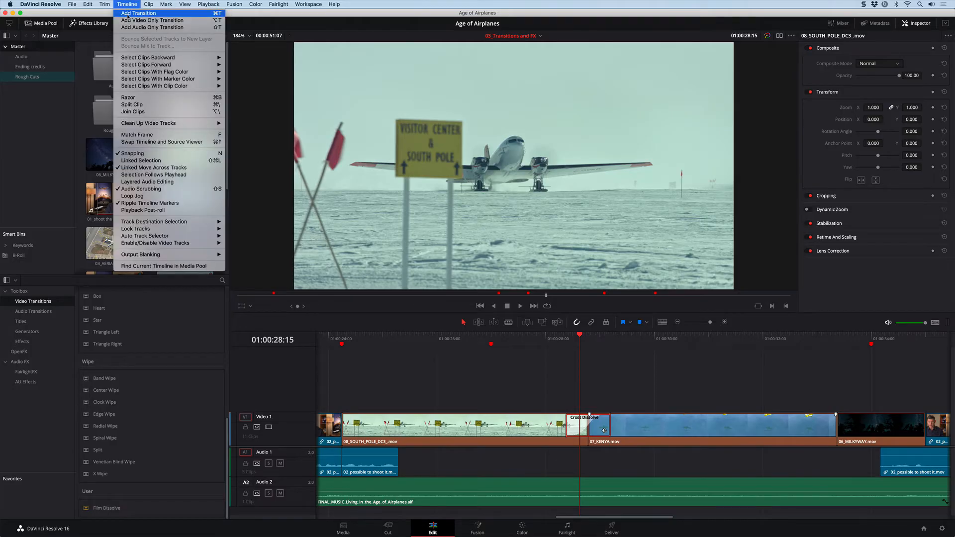
click(217, 14)
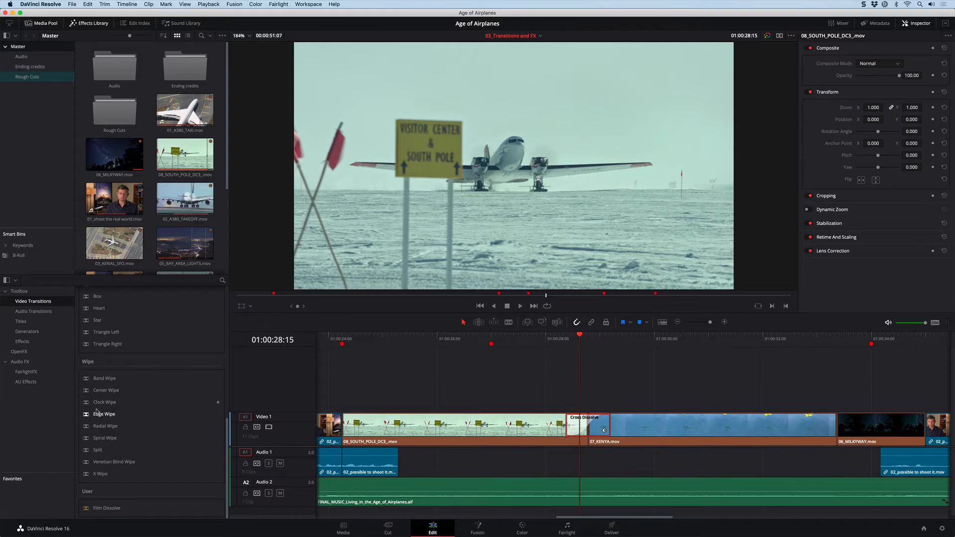
Replace the Cross Dissolve between the South Pole and Kenya clips with a Blur Dissolve and play through it.
scroll(105, 403, up, 10)
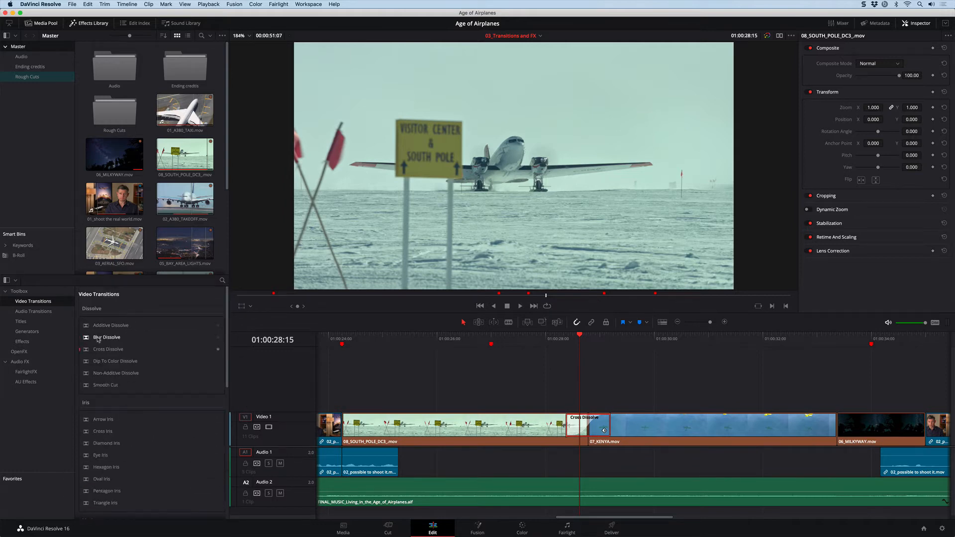
drag(85, 339, 572, 418)
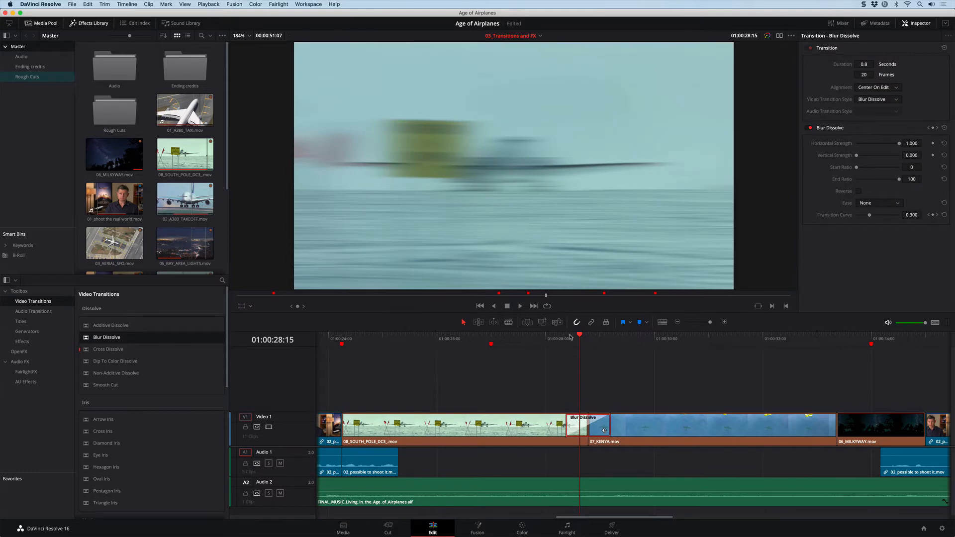
mouse_move(571, 337)
mouse_down()
mouse_move(600, 338)
mouse_move(560, 338)
mouse_up()
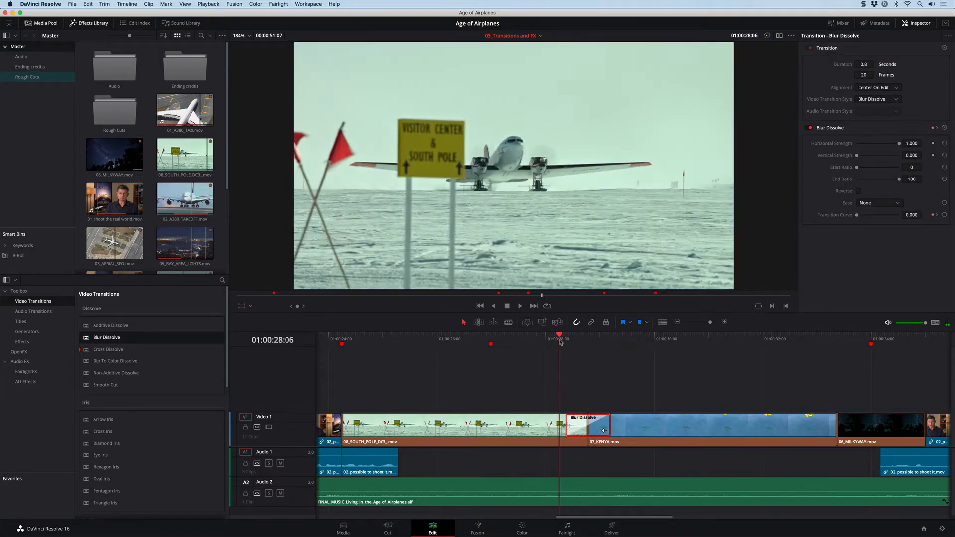
key(space)
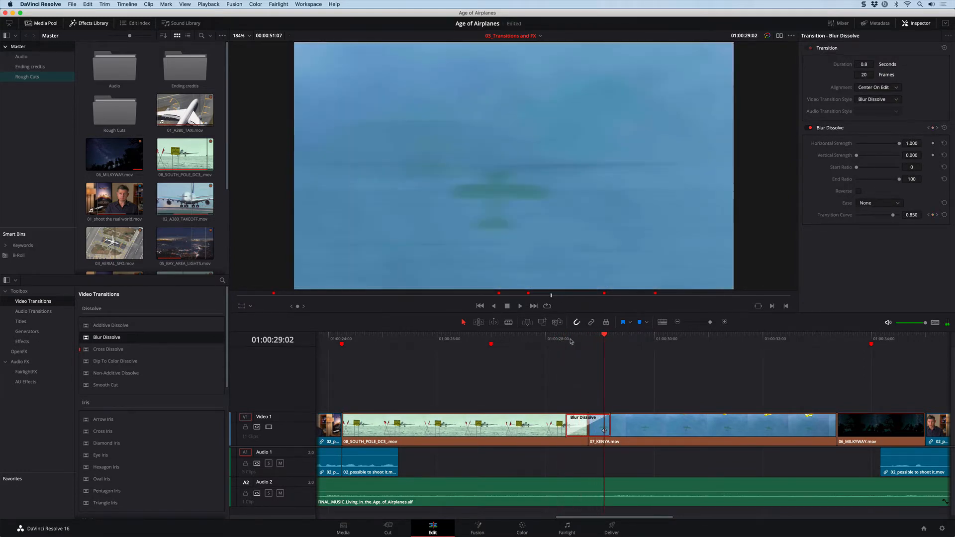
click(572, 341)
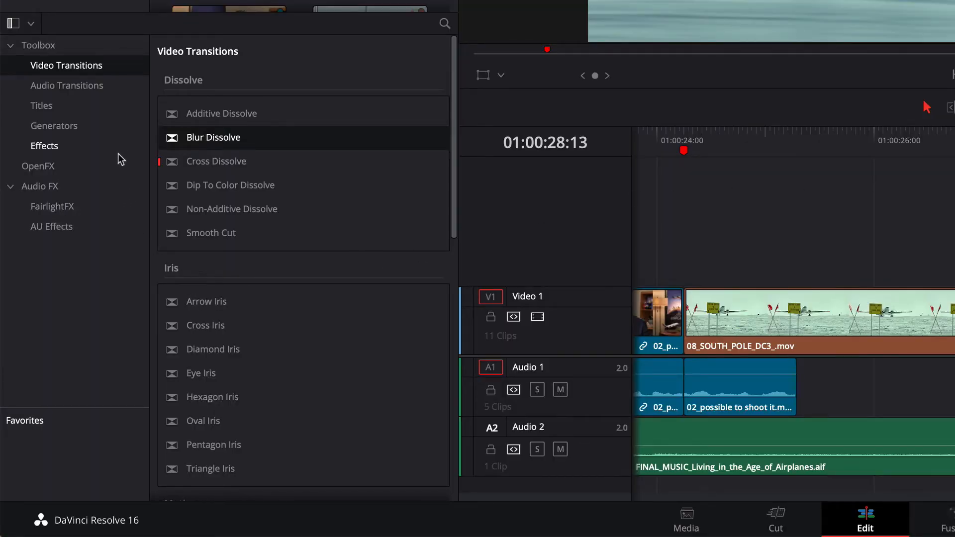
Find the OpenFX Tilt-Shift Blur filter and apply it to the 05_BAY_AREA_LIGHTS.mov clip at the Add Resolve FX marker.
click(43, 170)
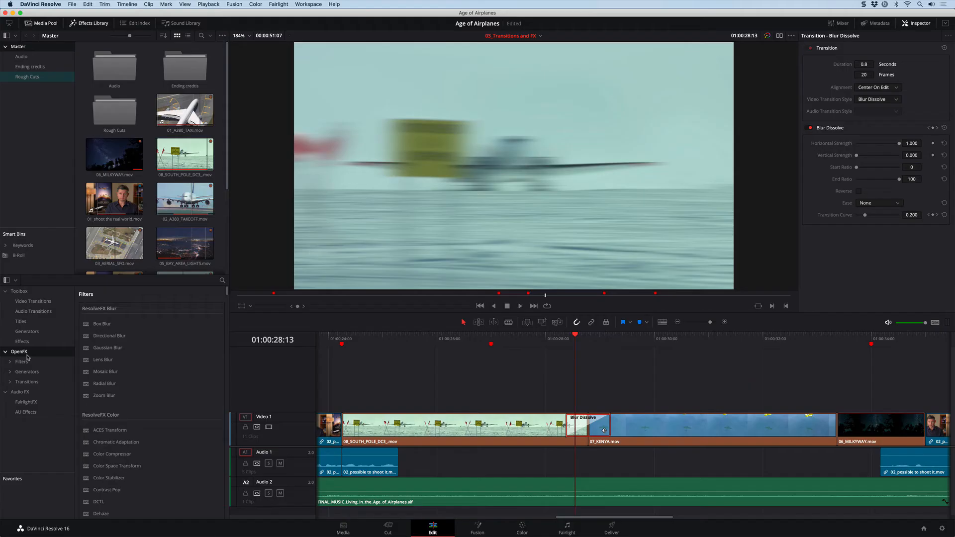
key(shift+z)
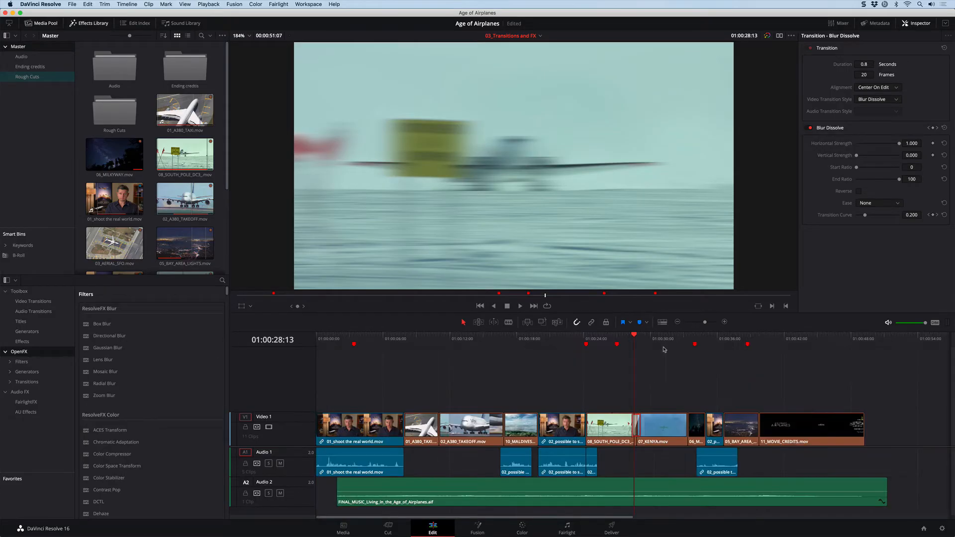
click(738, 345)
click(747, 344)
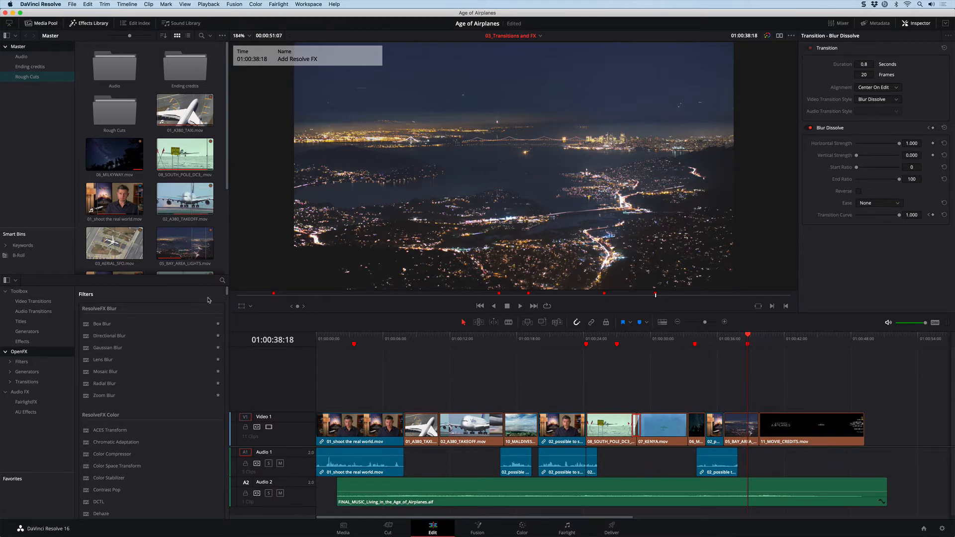
click(222, 281)
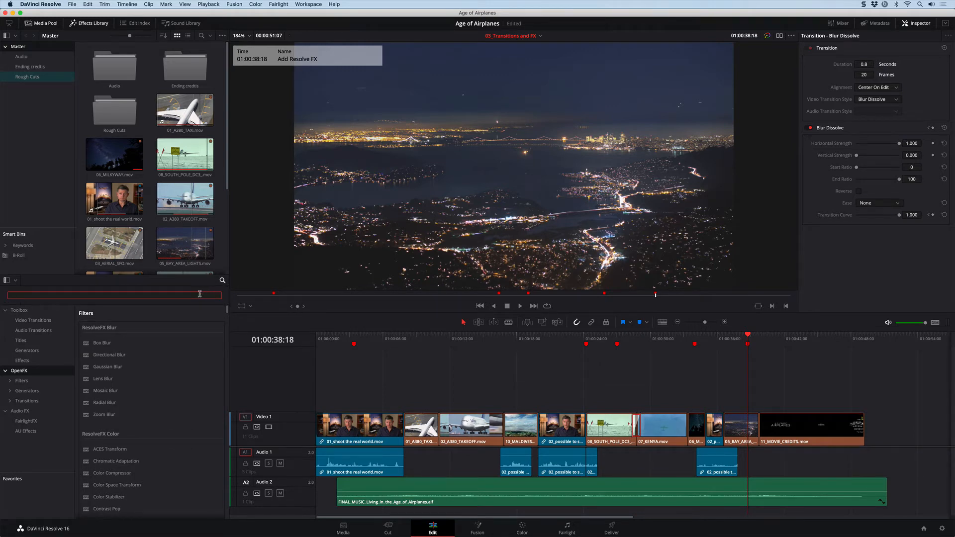
text(tilt)
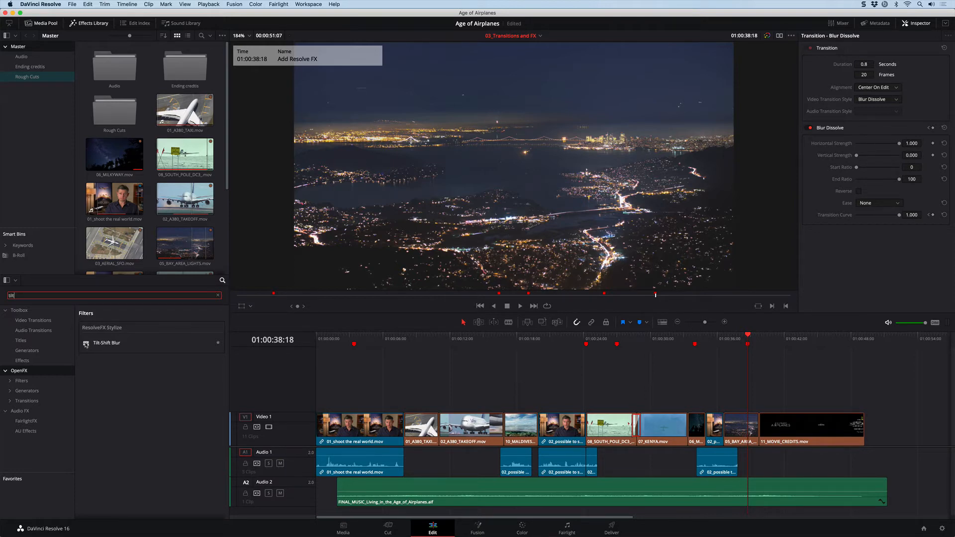
drag(86, 344, 740, 422)
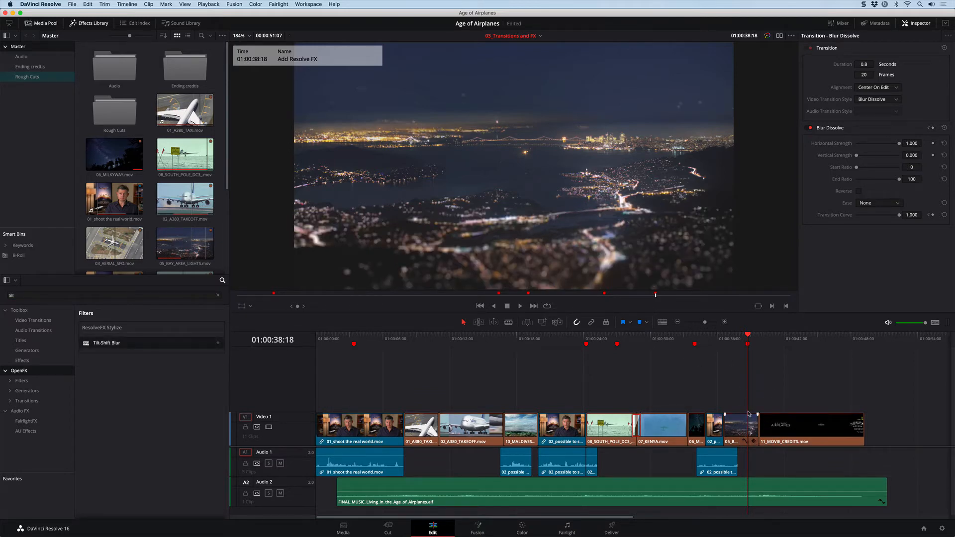
Set the Center X of the Bay Area lights clip's Tilt-Shift Blur to 0.440 and its Angle to 12.2.
click(735, 421)
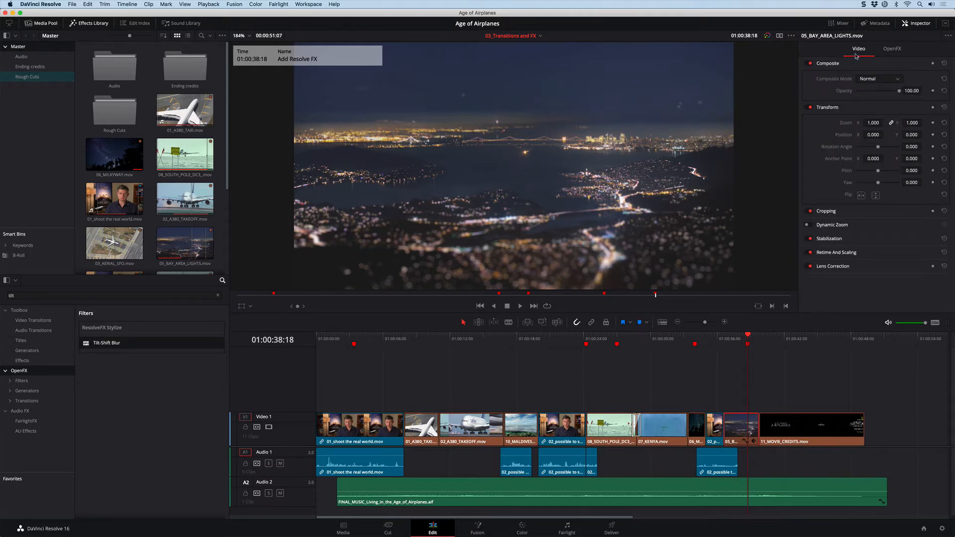
click(892, 49)
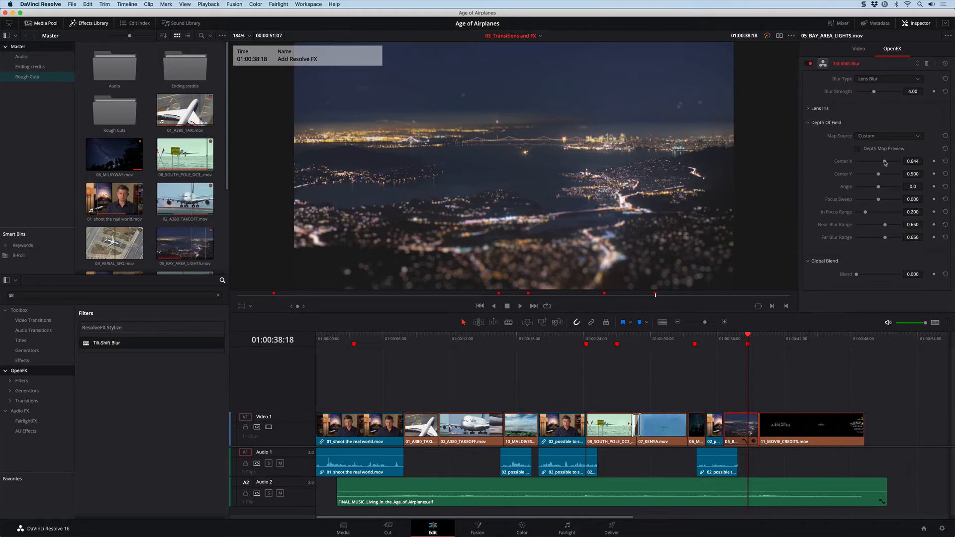
drag(878, 163, 882, 189)
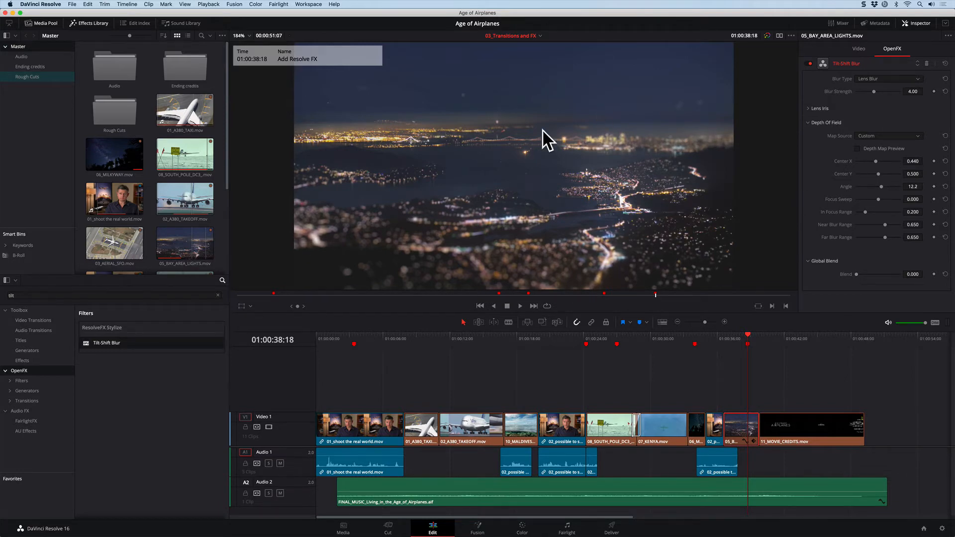
Using the depth map preview, reset the blur's Angle and set In Focus Range to 0.331 and Near Blur Range to 0.610.
click(886, 149)
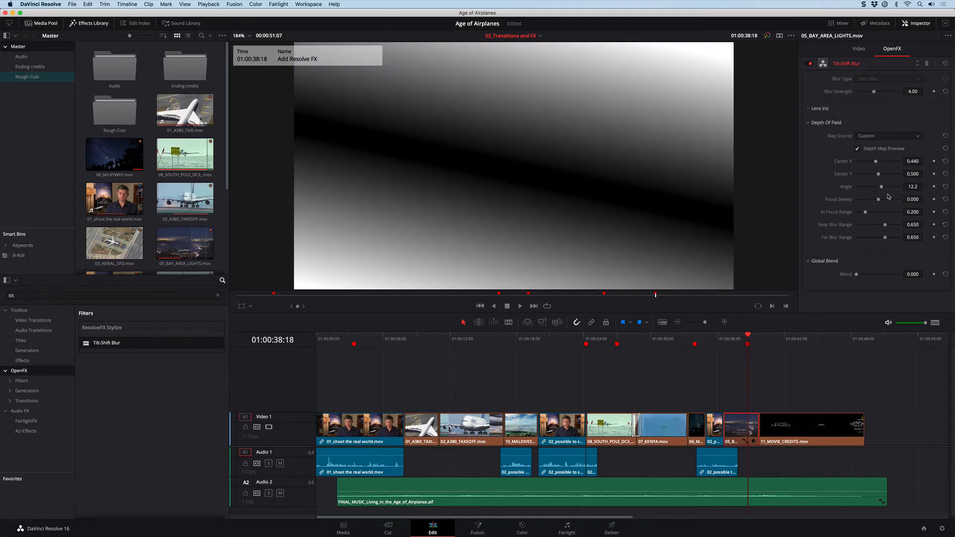
double_click(845, 187)
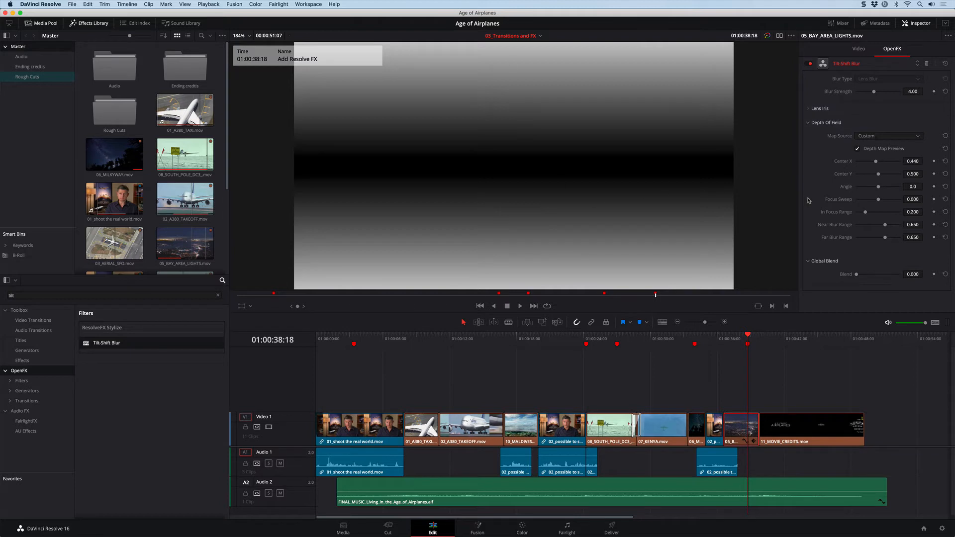
drag(865, 213, 884, 226)
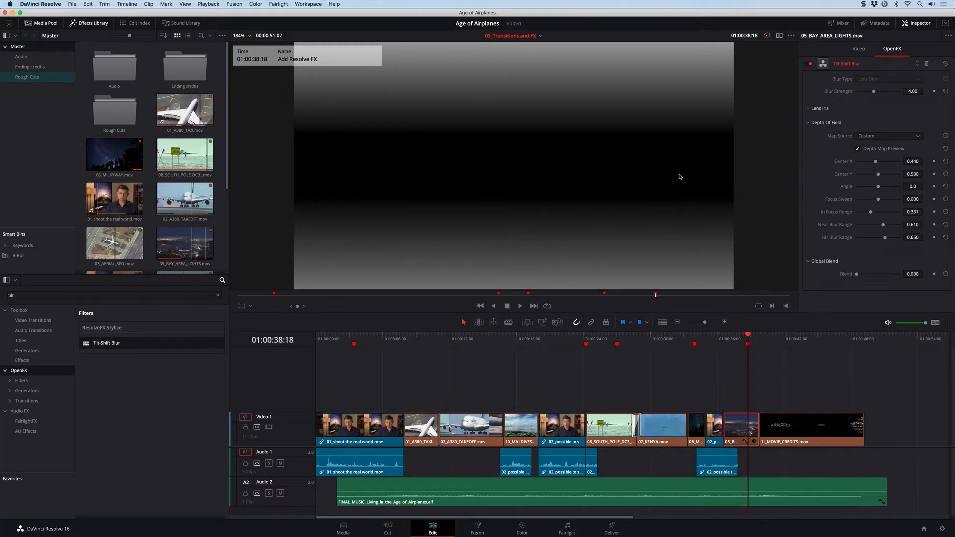
click(857, 149)
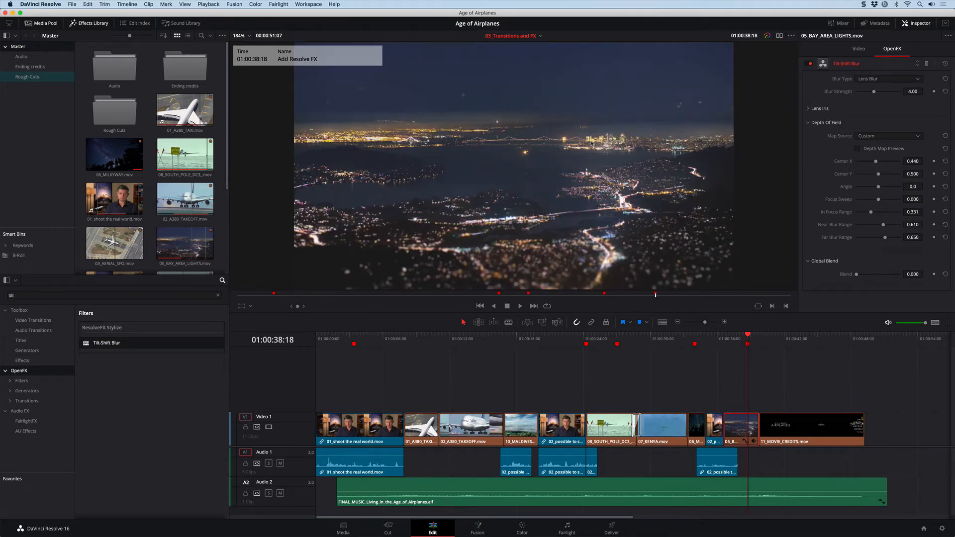
Remove the Tilt-Shift Blur from the Bay Area lights clip and move the playhead to the Resize and Reframe marker.
click(927, 65)
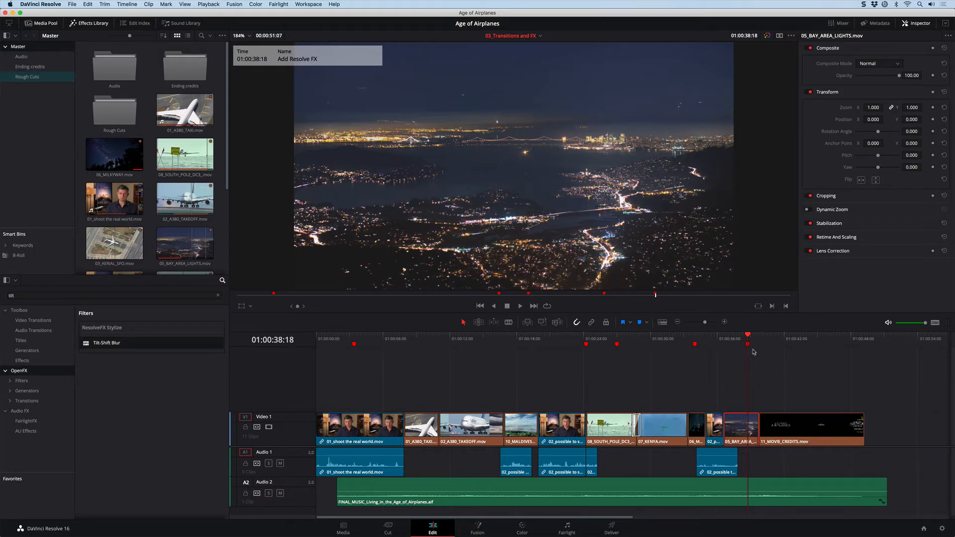
click(345, 341)
click(353, 344)
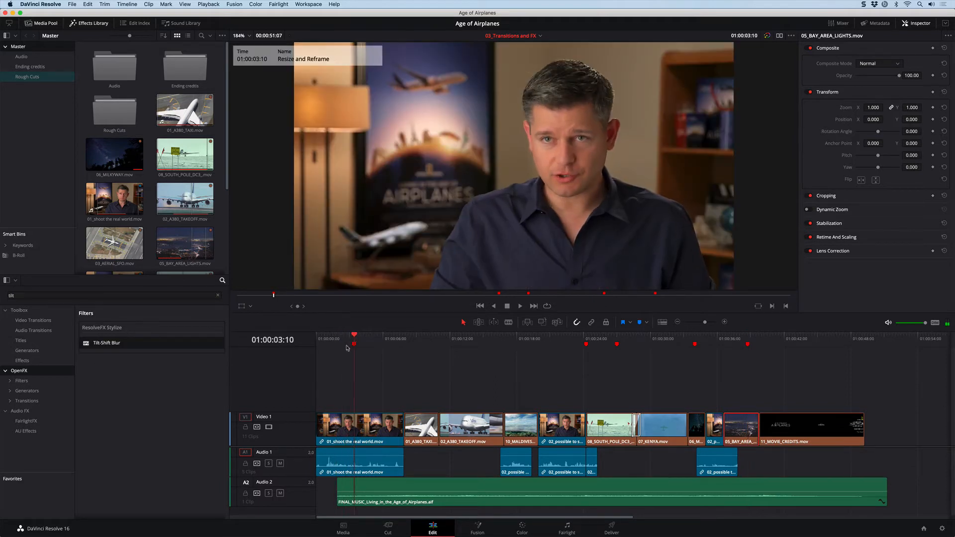
Select the 01_shoot the real world.mov clip and apply 2.39 output blanking to the timeline.
click(363, 430)
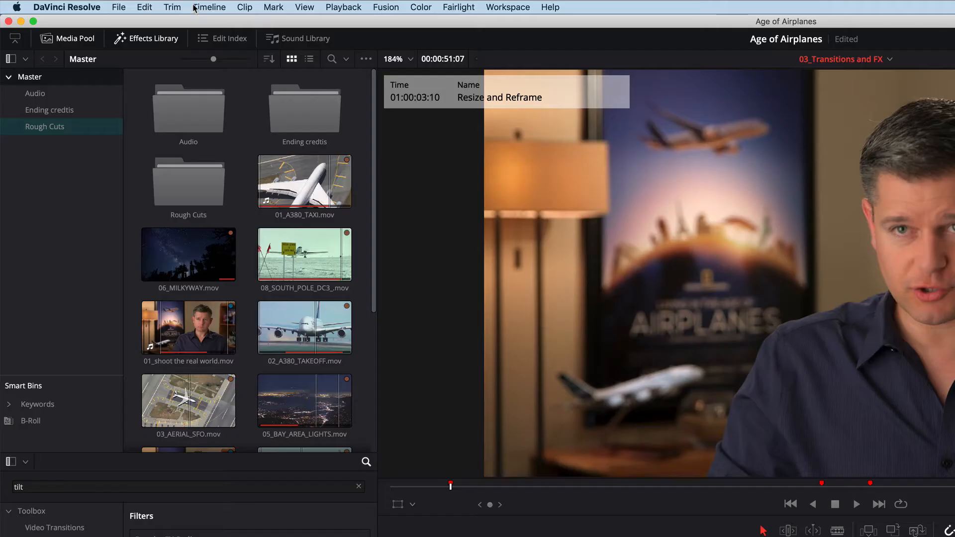
click(127, 4)
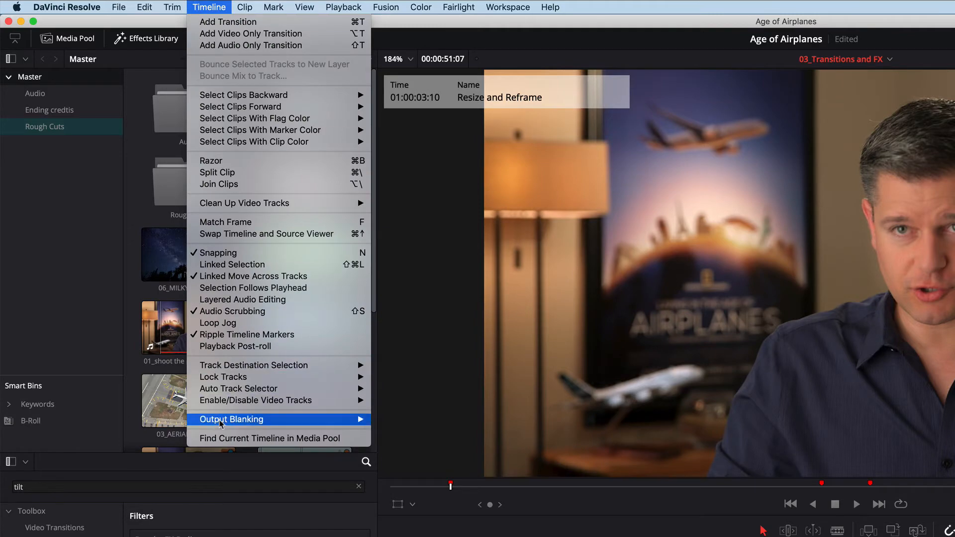
mouse_move(363, 419)
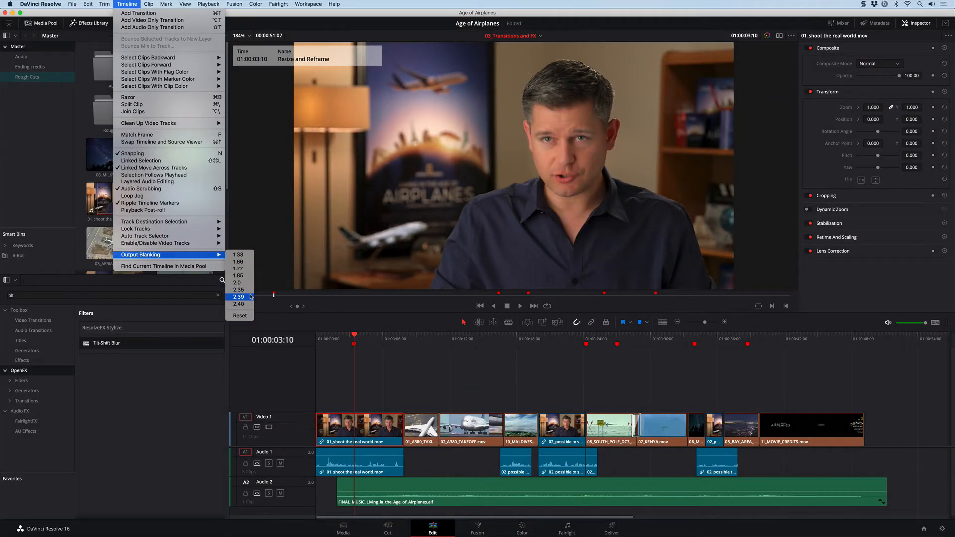
click(412, 488)
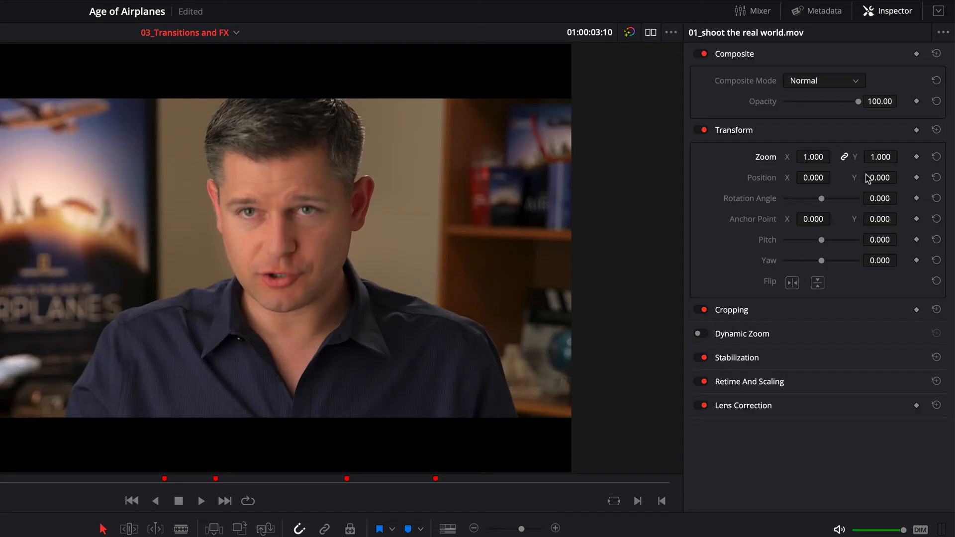
Reframe the 01_shoot the real world.mov clip by setting its Position Y to -44.
click(911, 120)
text(-16)
key(Return)
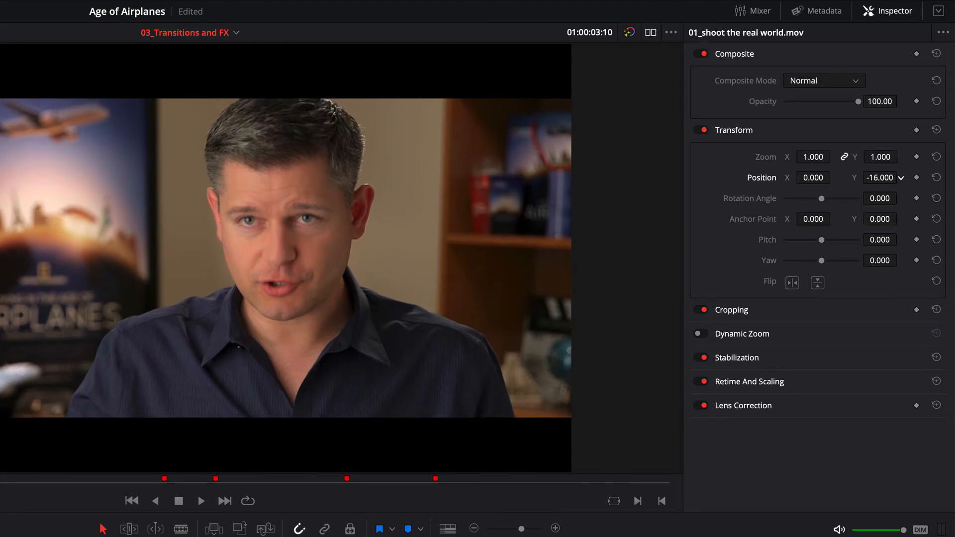
drag(880, 177, 859, 178)
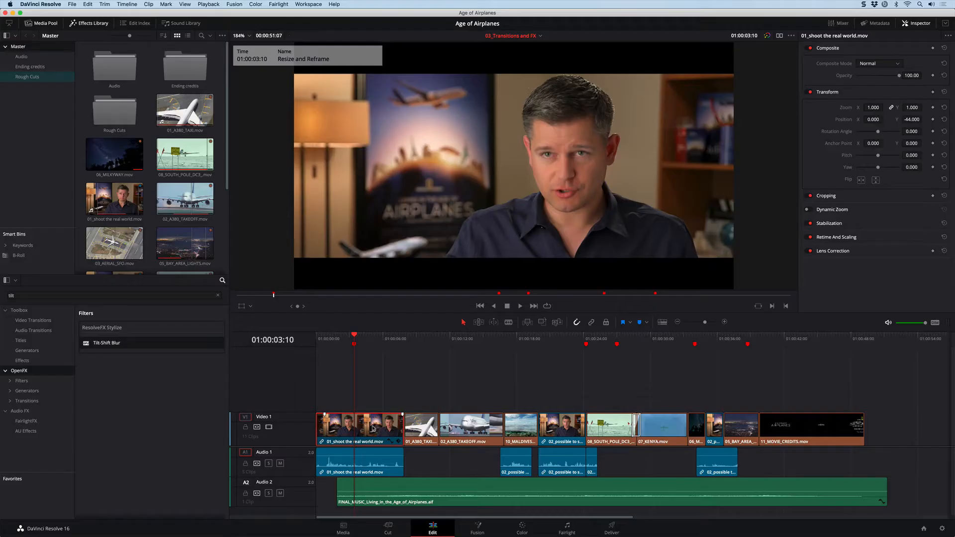
Copy the reframed interview clip and select all timeline clips that have the Navy clip color.
click(88, 4)
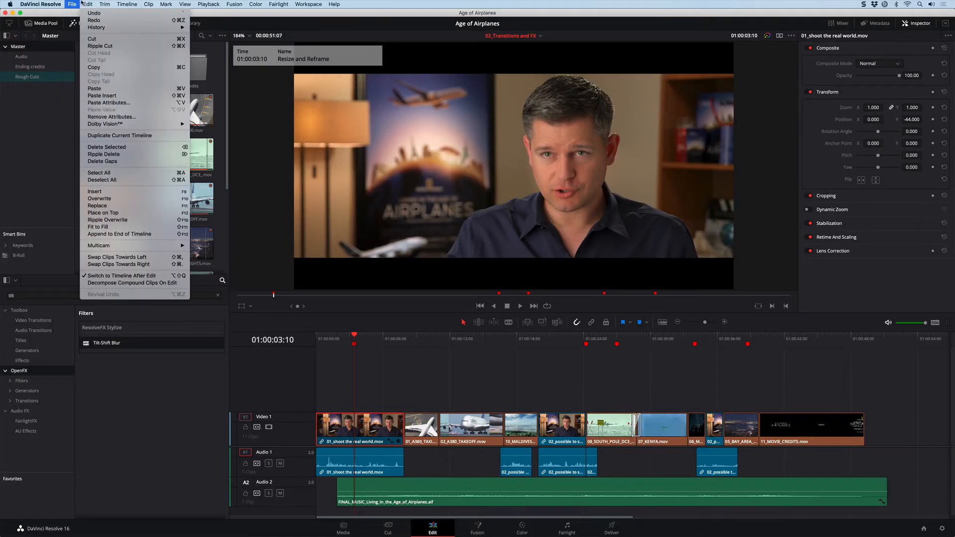
click(87, 67)
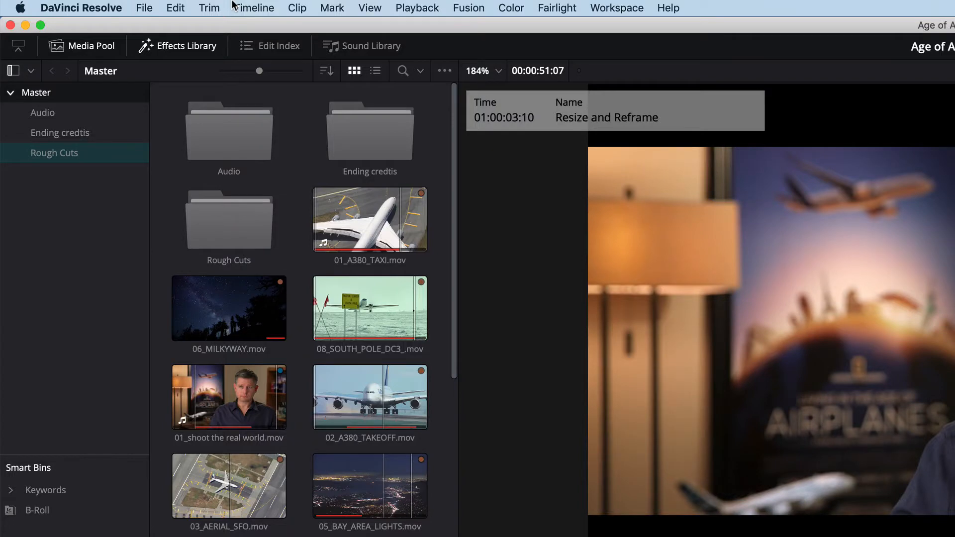
click(233, 6)
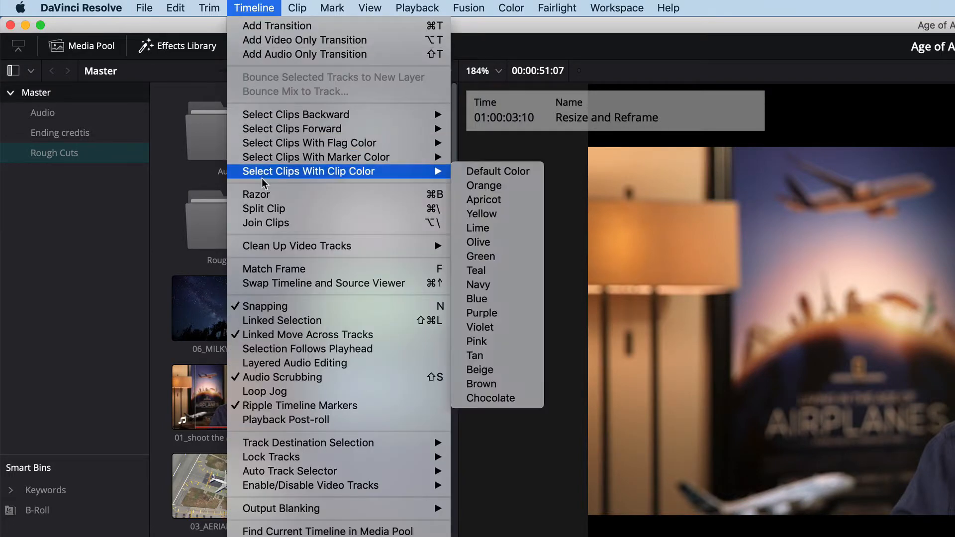
click(518, 283)
Paste only the Position video attribute onto the selected interview clips and check their framing along the timeline.
click(175, 8)
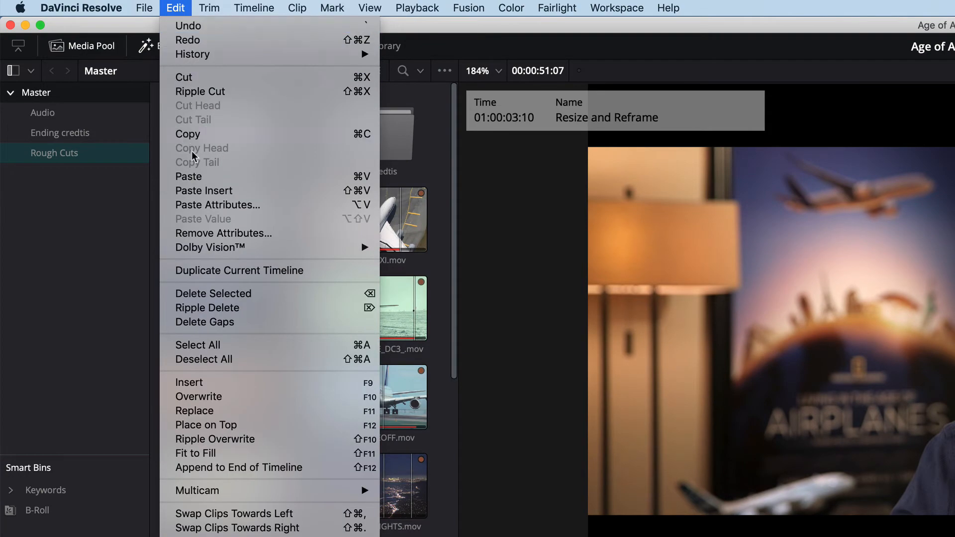
click(198, 205)
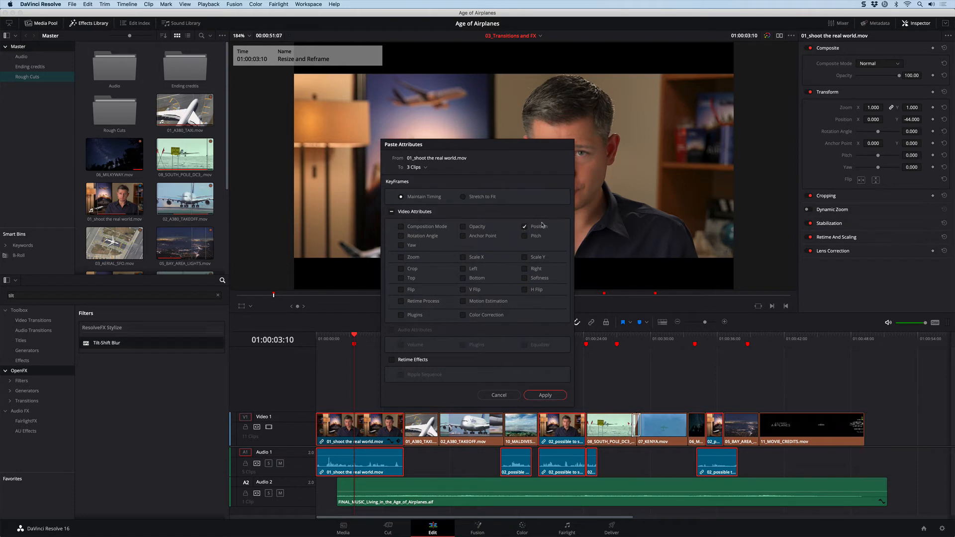
click(545, 395)
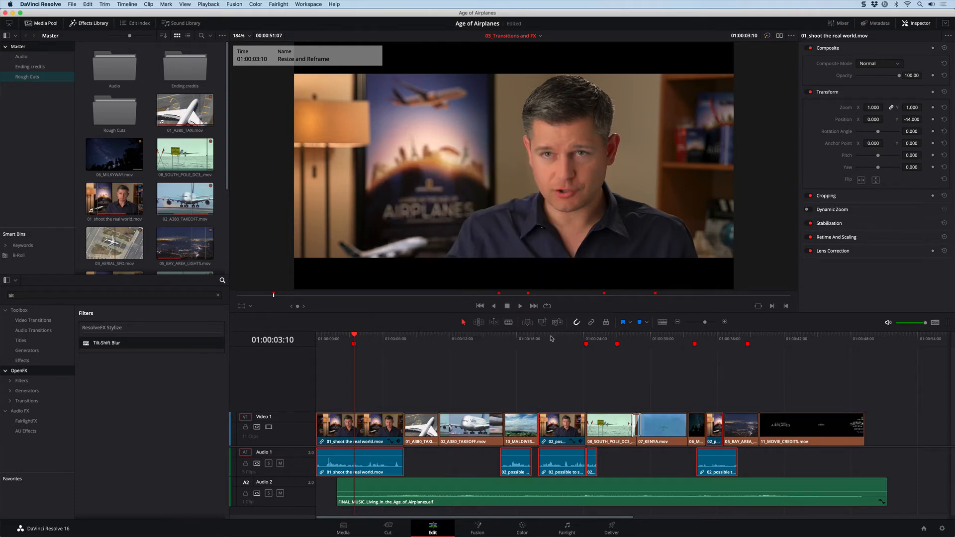
click(551, 339)
click(714, 338)
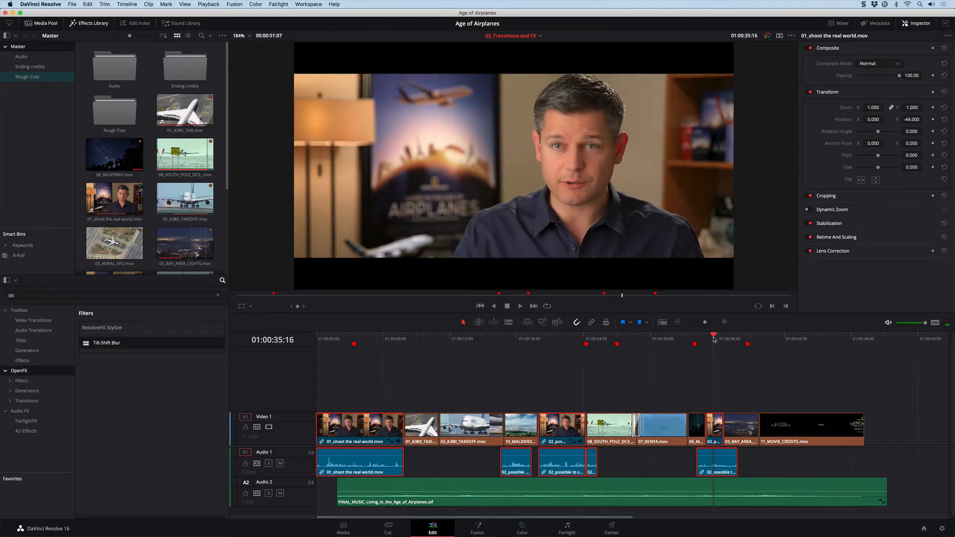
click(366, 339)
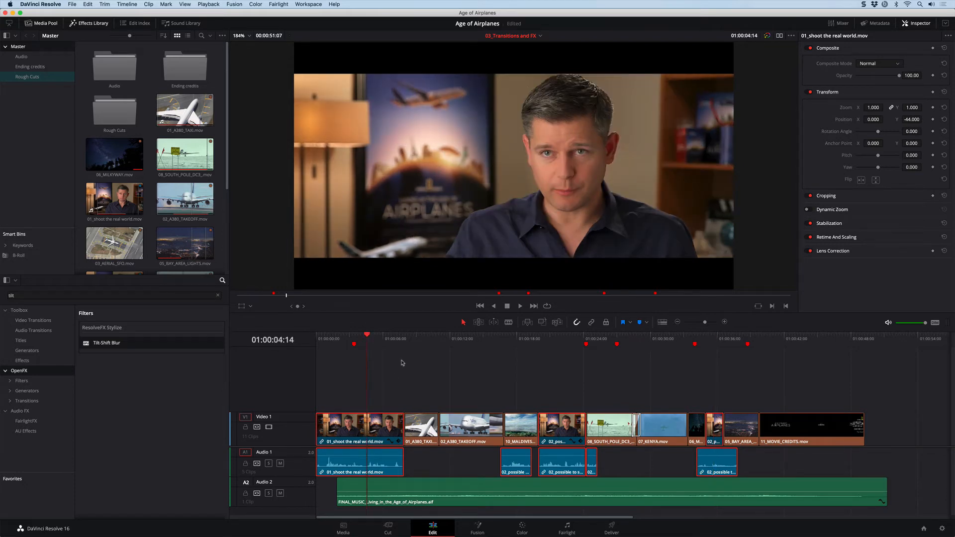
Select the 05_BAY_AREA_LIGHTS.mov clip, place the playhead near its start at 01:00:37:01, and turn on the viewer's Transform controls.
click(738, 339)
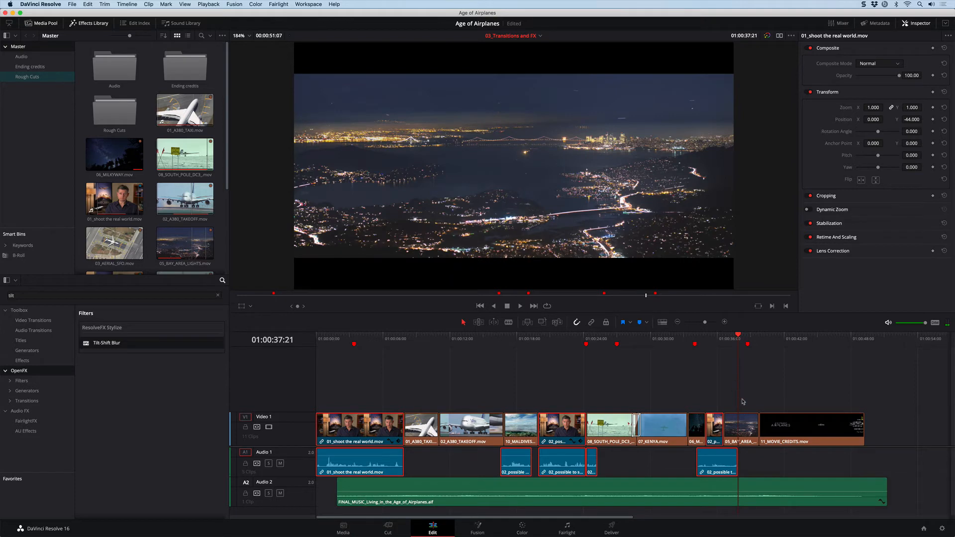
click(742, 423)
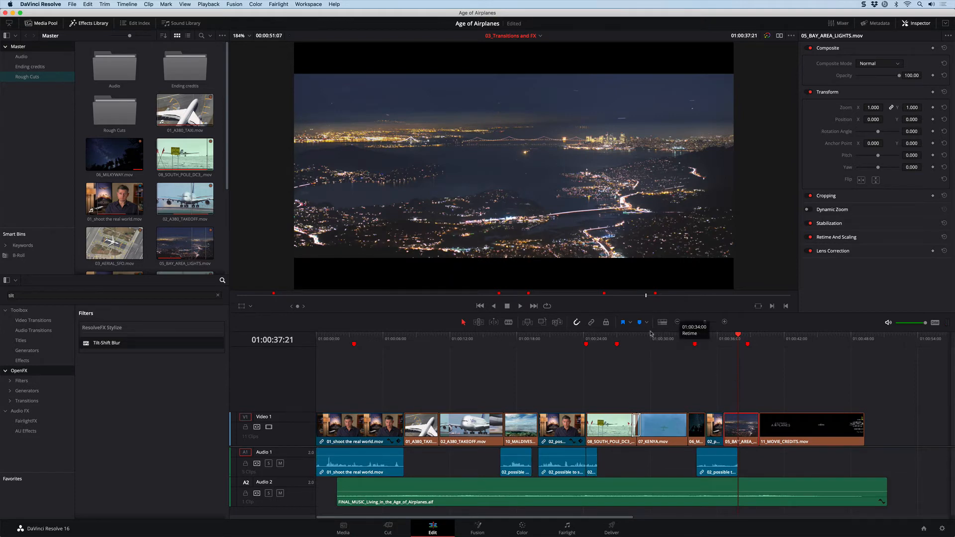
drag(704, 323, 713, 322)
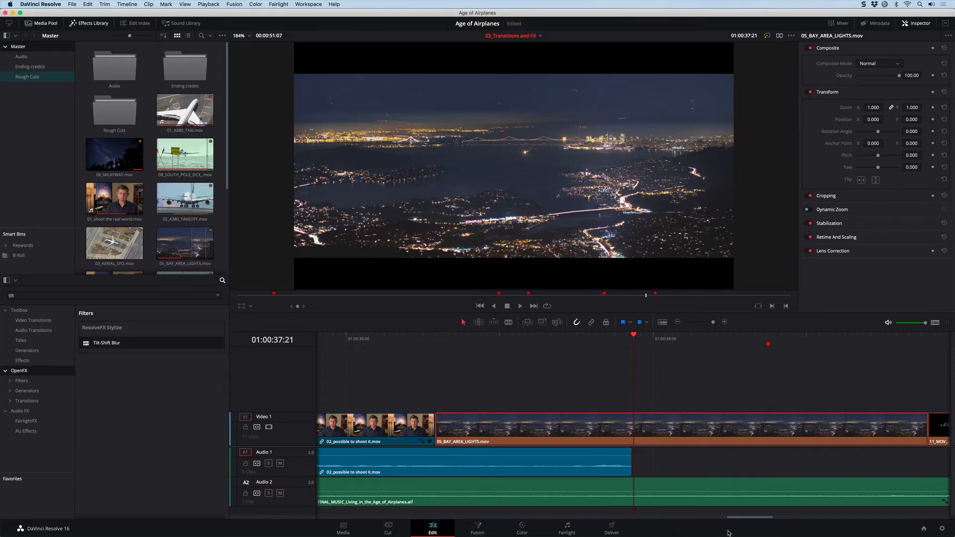
drag(737, 517, 739, 518)
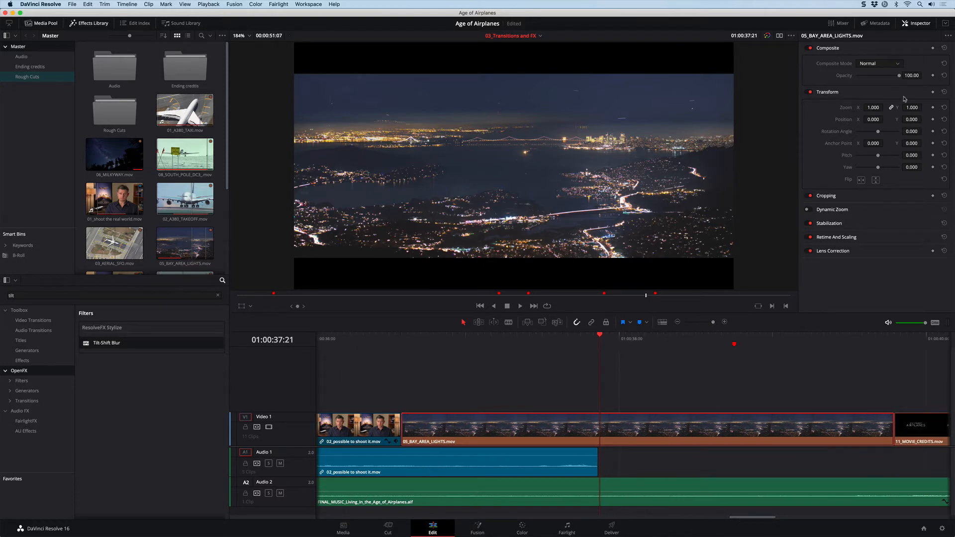
drag(450, 353, 474, 347)
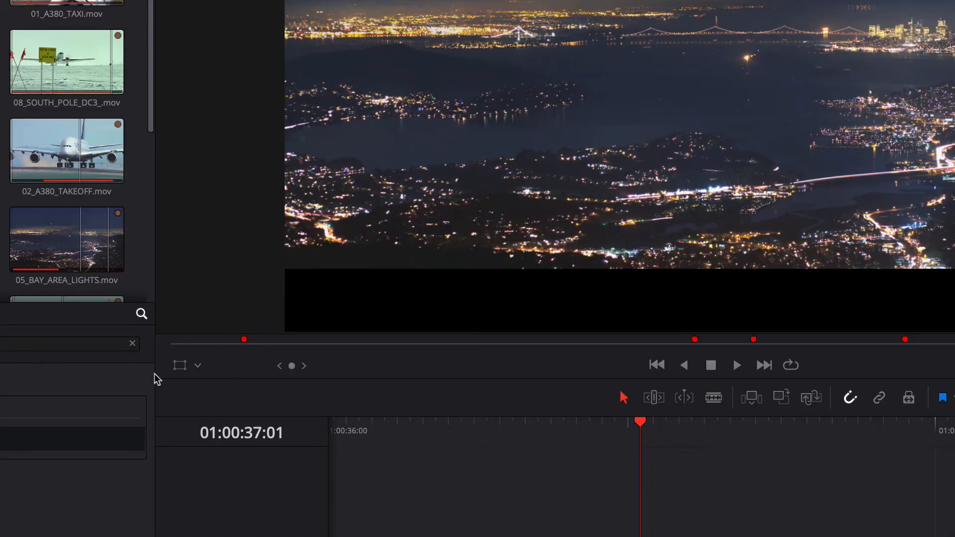
click(180, 368)
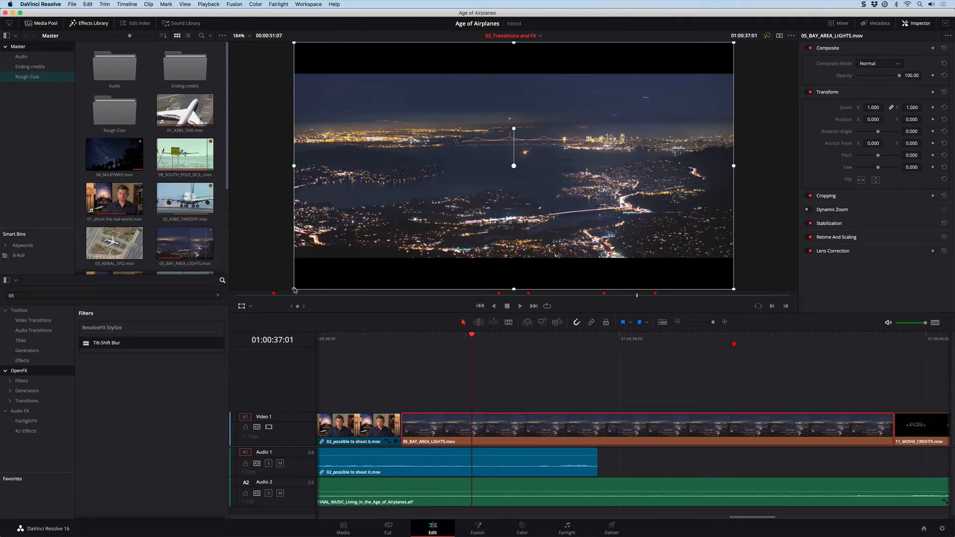
Keyframe the 05_BAY_AREA_LIGHTS.mov clip's Zoom from 1.246 at its first frame to 1.000 at the marker at 01:00:38:15.
drag(294, 290, 241, 326)
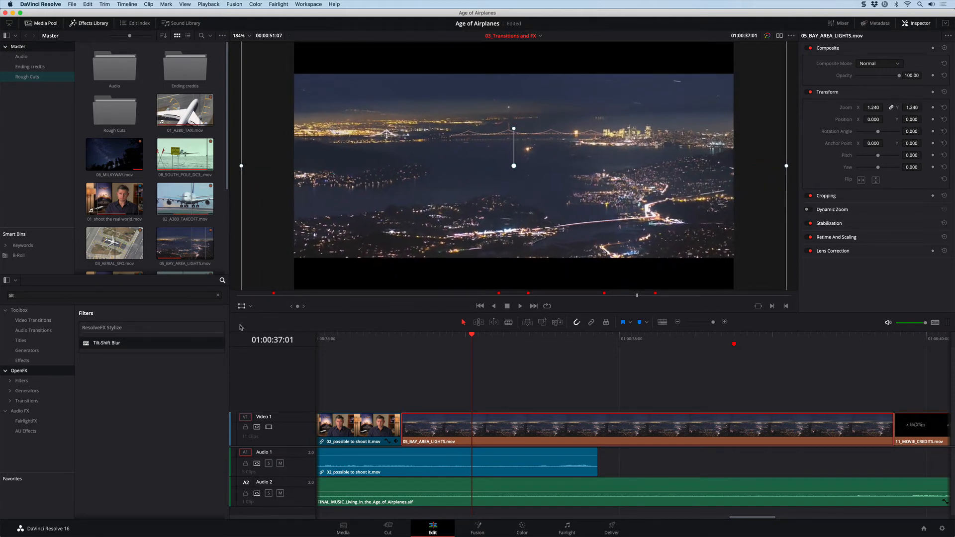
drag(241, 327, 239, 328)
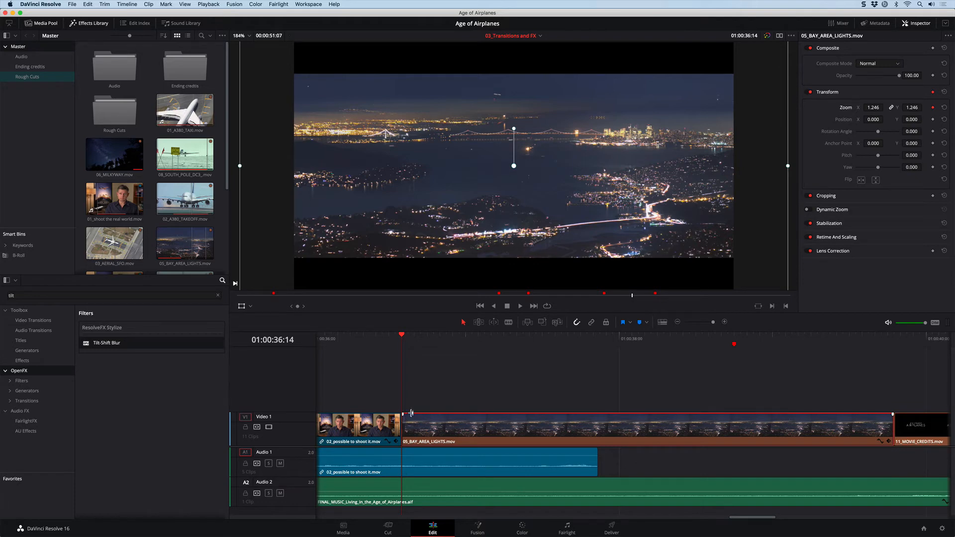
drag(402, 336, 714, 335)
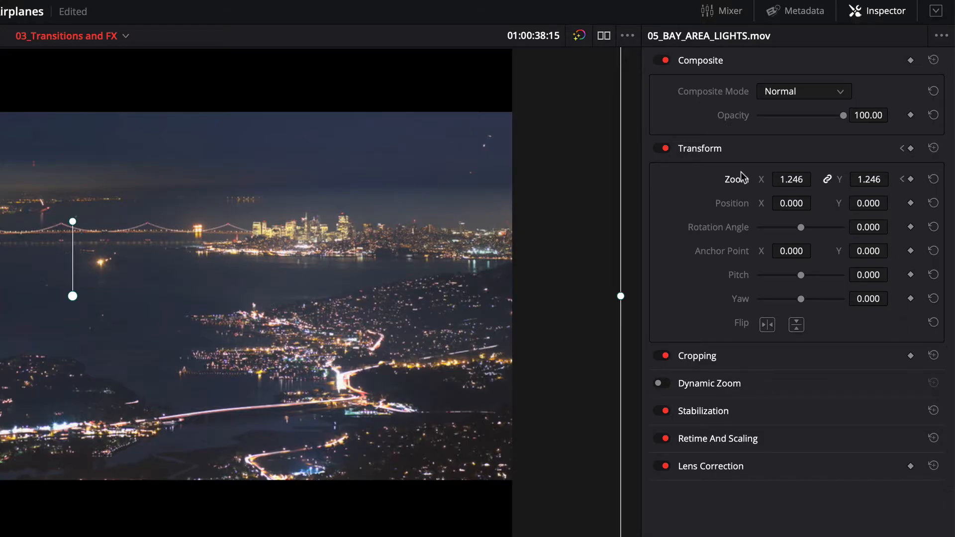
drag(791, 179, 829, 185)
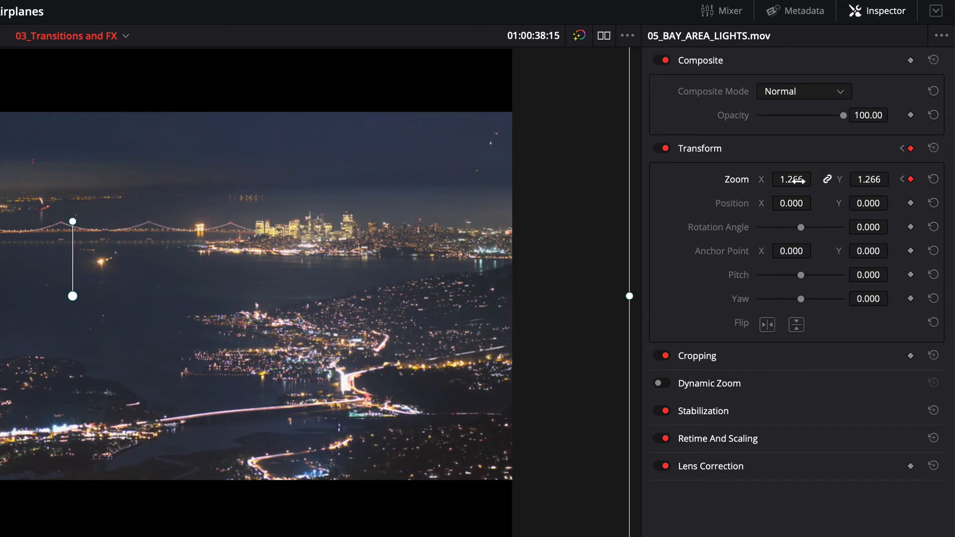
double_click(735, 181)
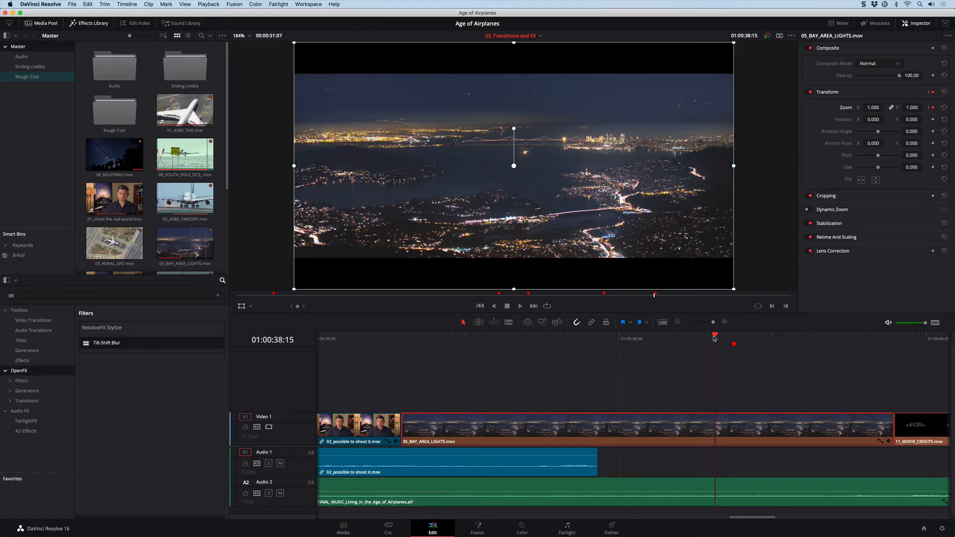
Play back the zoom animation from the clip's start and scrub through it to check how the Zoom values change.
drag(715, 339, 401, 352)
click(520, 306)
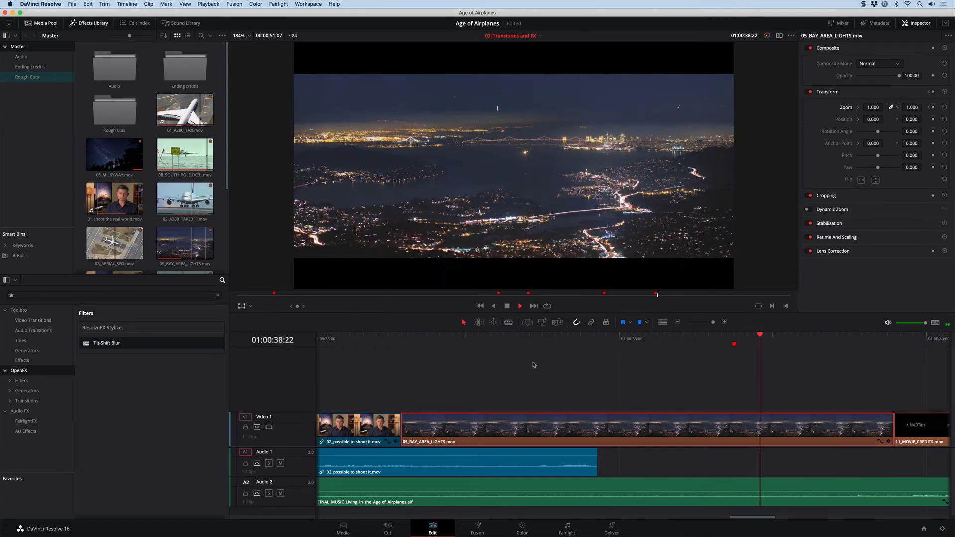
click(507, 306)
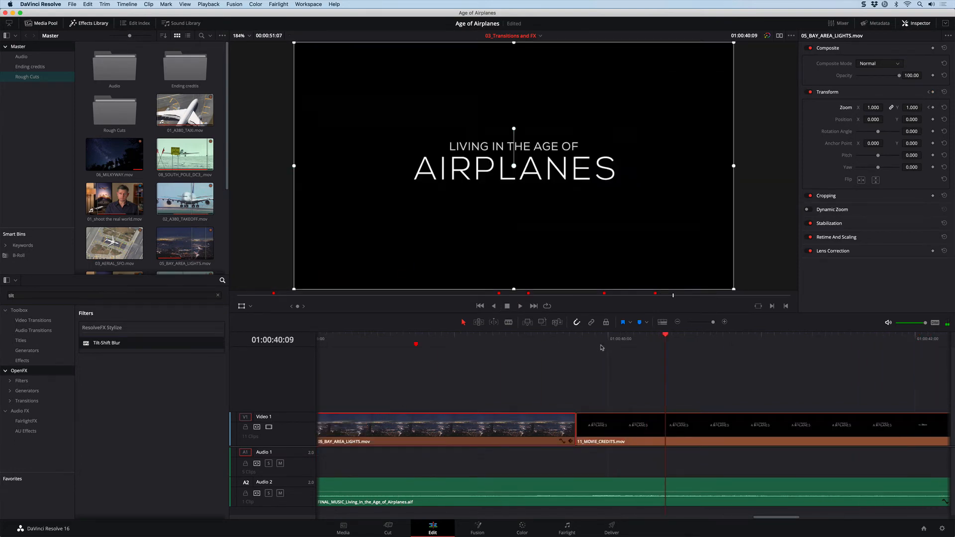
drag(659, 335, 346, 355)
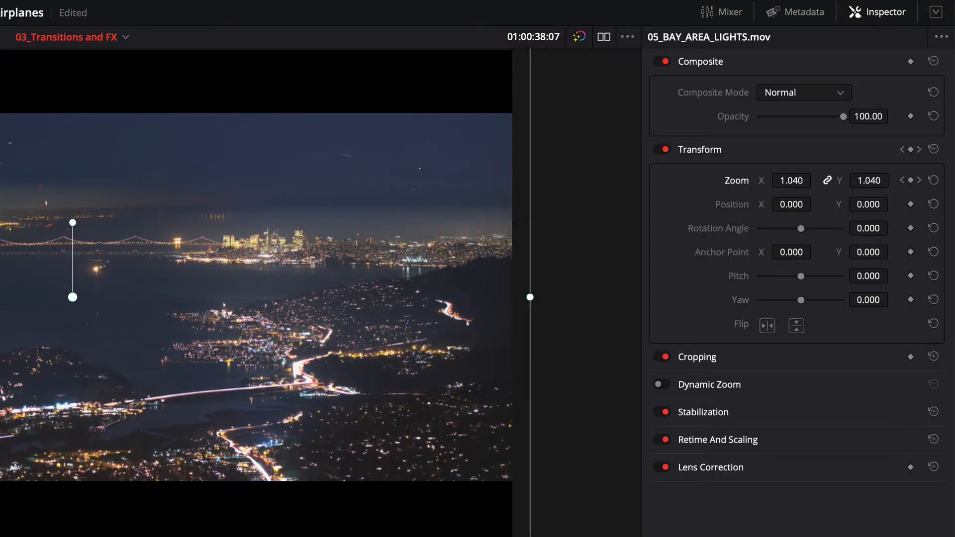
drag(346, 536, 112, 536)
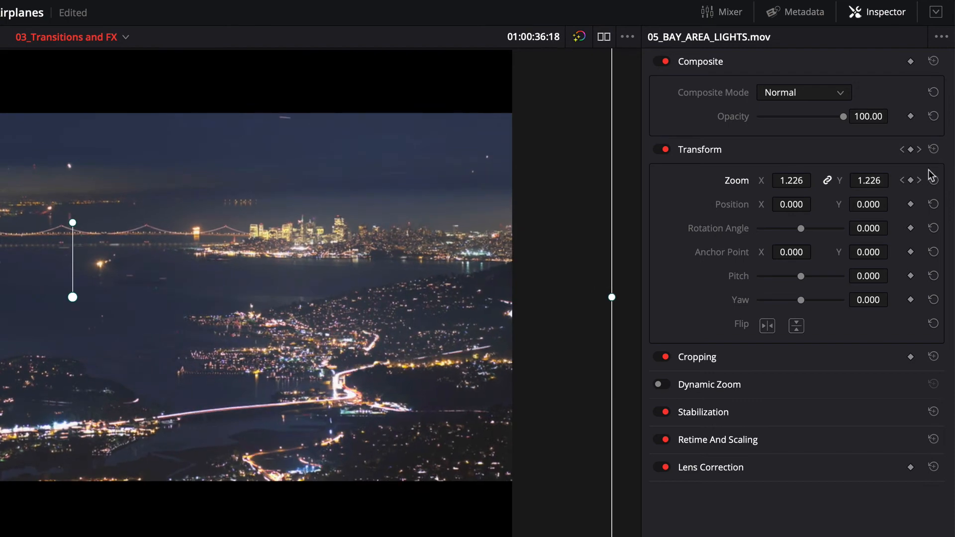
Apply easing to the clip's first Zoom keyframe and Ease In to its last one, and play back the smoothed zoom.
click(900, 180)
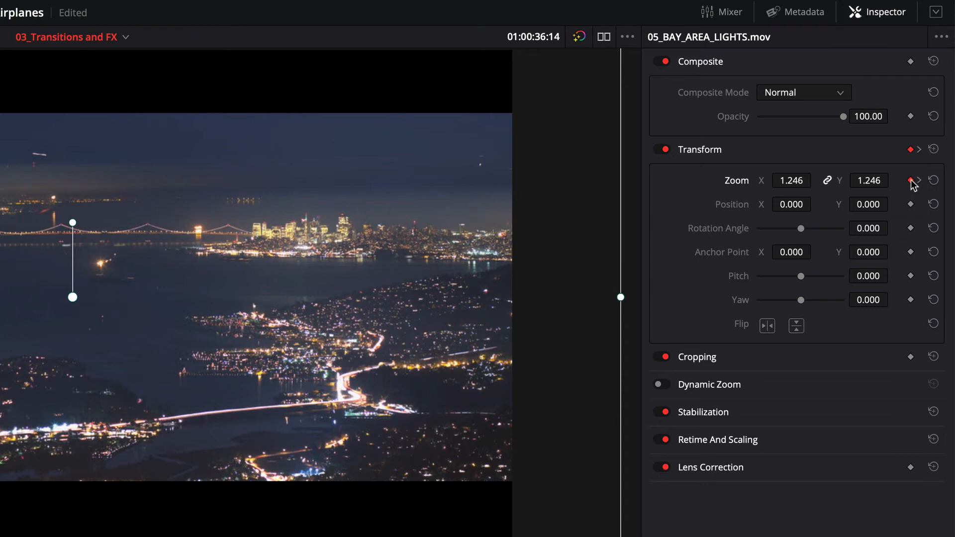
right_click(910, 180)
click(911, 209)
click(918, 180)
right_click(912, 182)
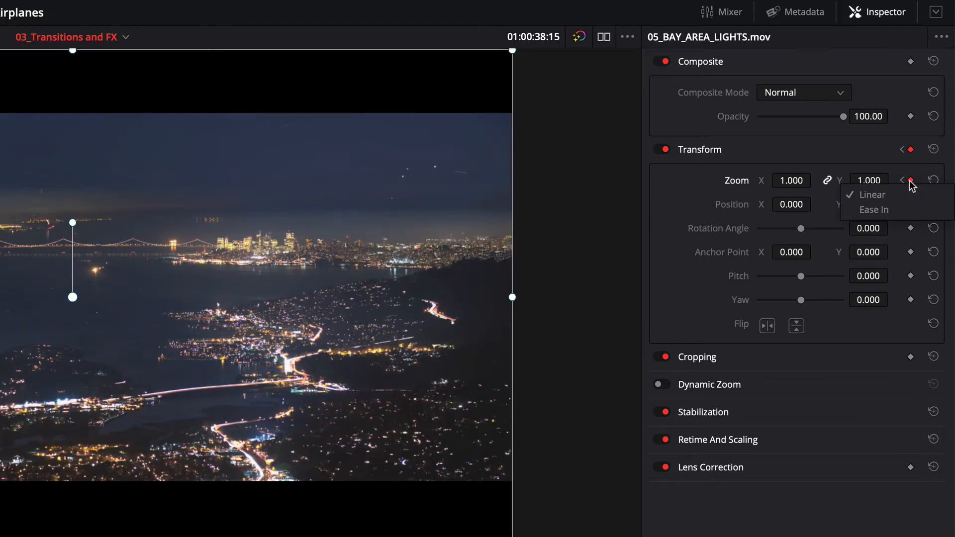
click(910, 209)
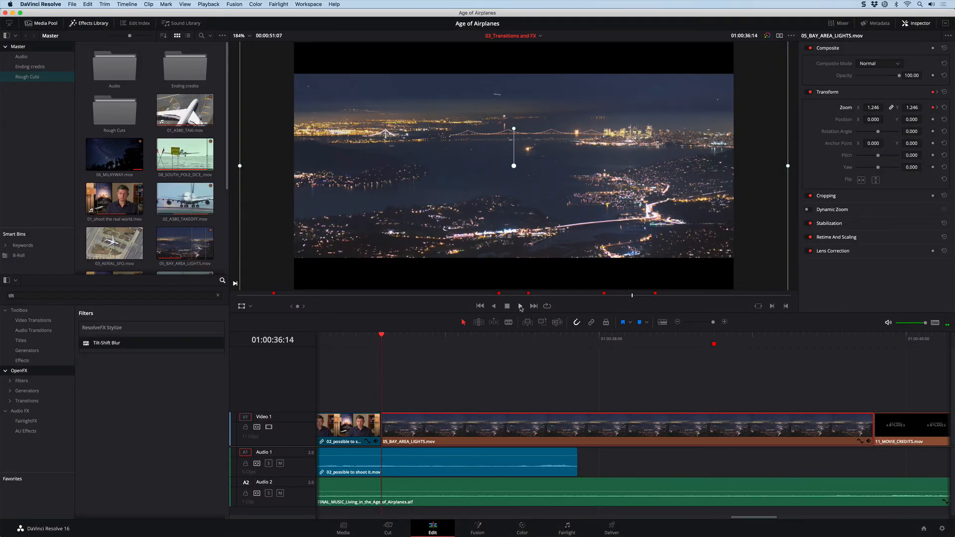
click(520, 306)
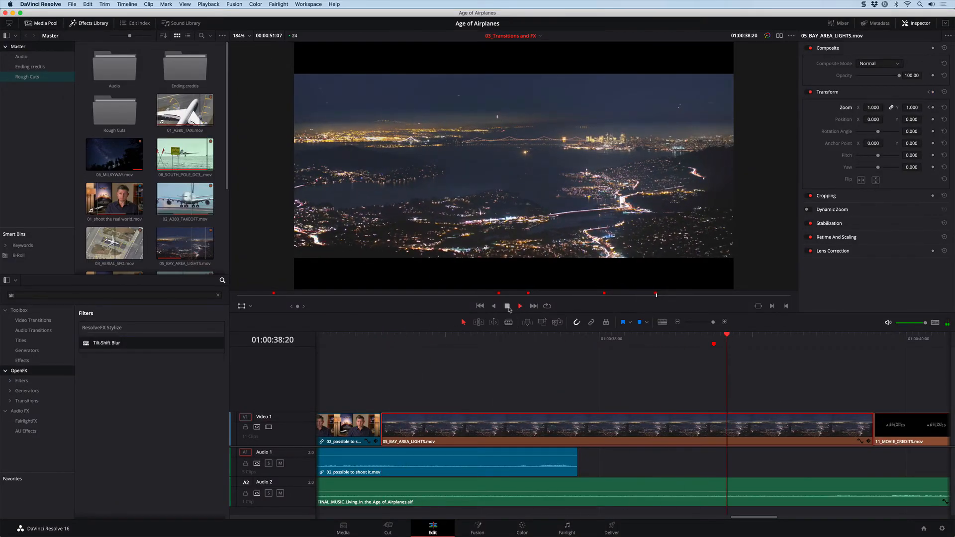
click(508, 306)
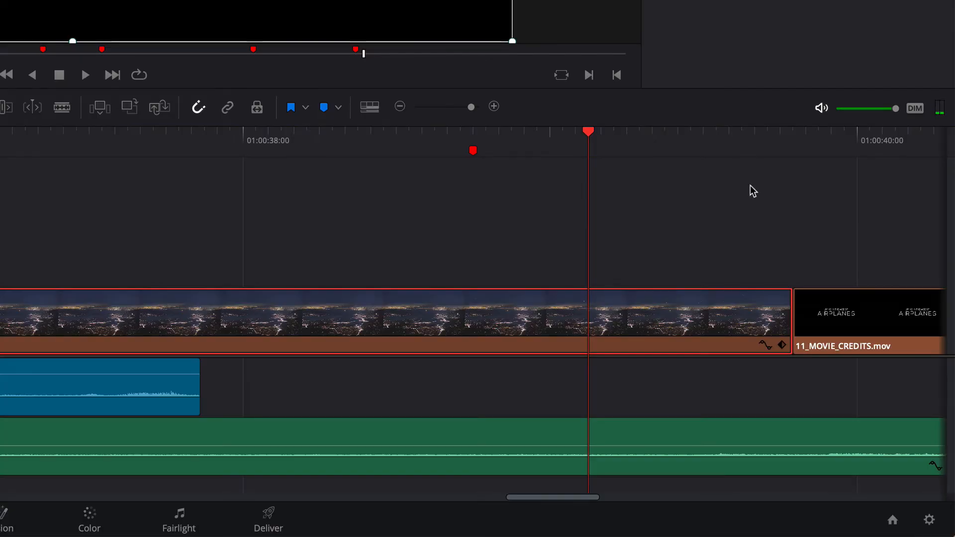
Show the clip's keyframe track, move the last Zoom keyframe past the playhead, and examine it on the Zoom X curve.
click(782, 347)
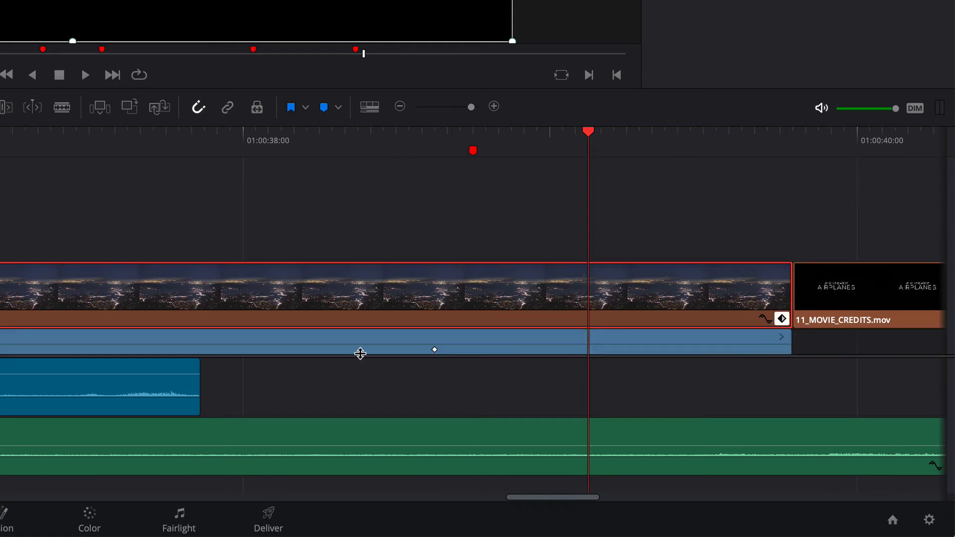
mouse_move(434, 350)
mouse_down()
mouse_move(418, 343)
mouse_move(616, 343)
mouse_move(442, 333)
mouse_move(636, 335)
mouse_up()
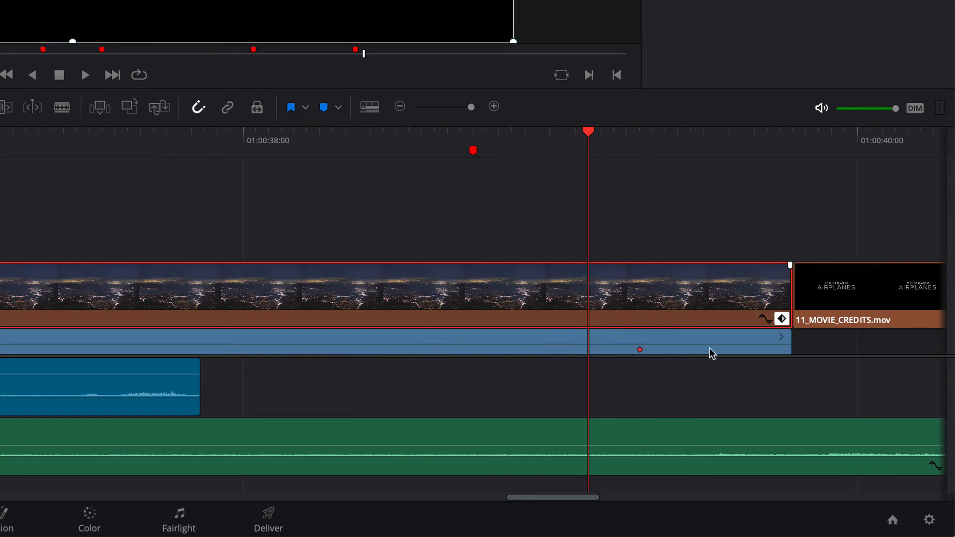
click(763, 318)
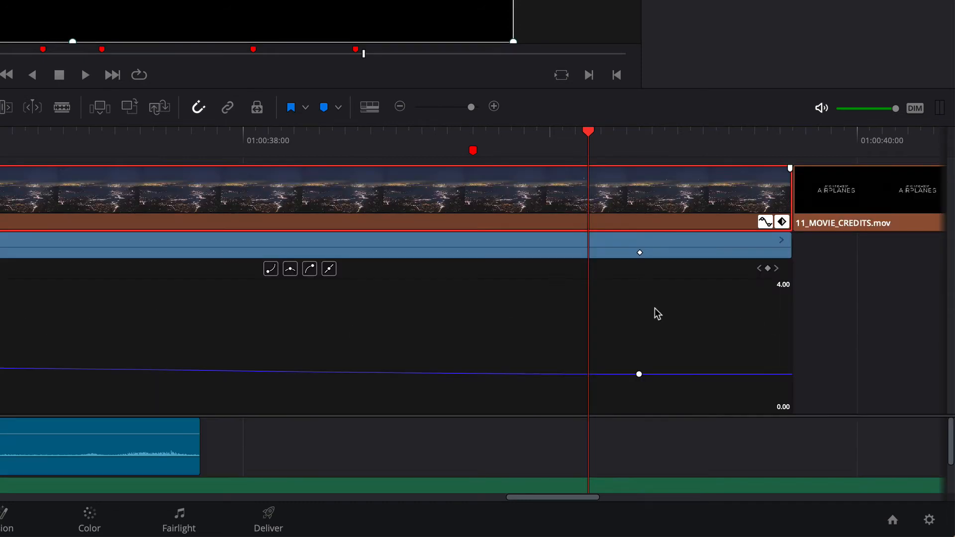
click(639, 374)
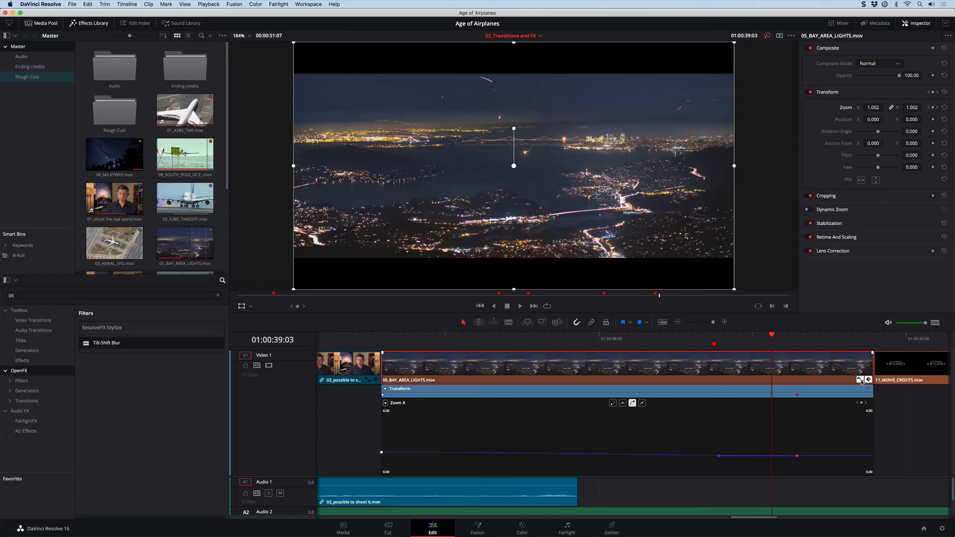
click(861, 380)
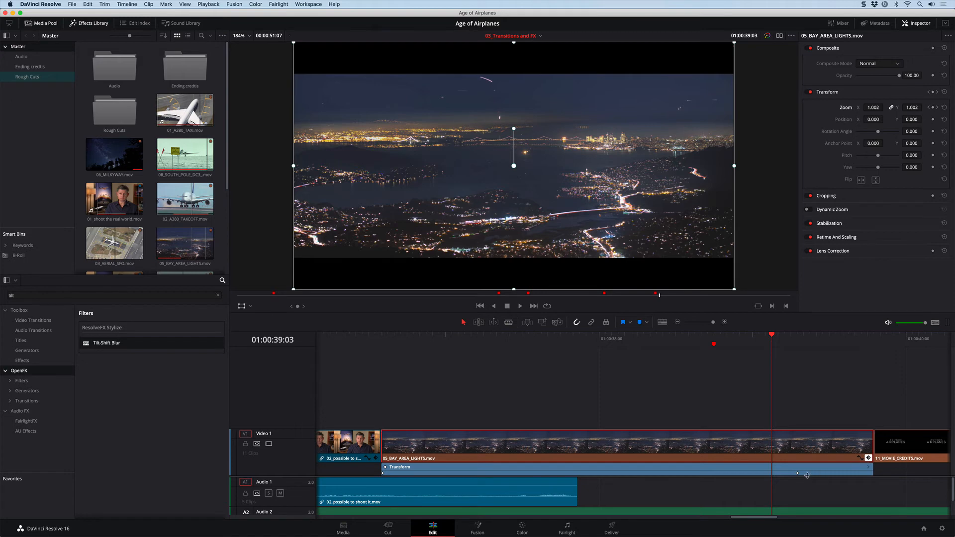
Move the last Zoom keyframe back to the playhead at 01:00:39:03 and hide the clip's keyframe track.
drag(797, 473, 772, 473)
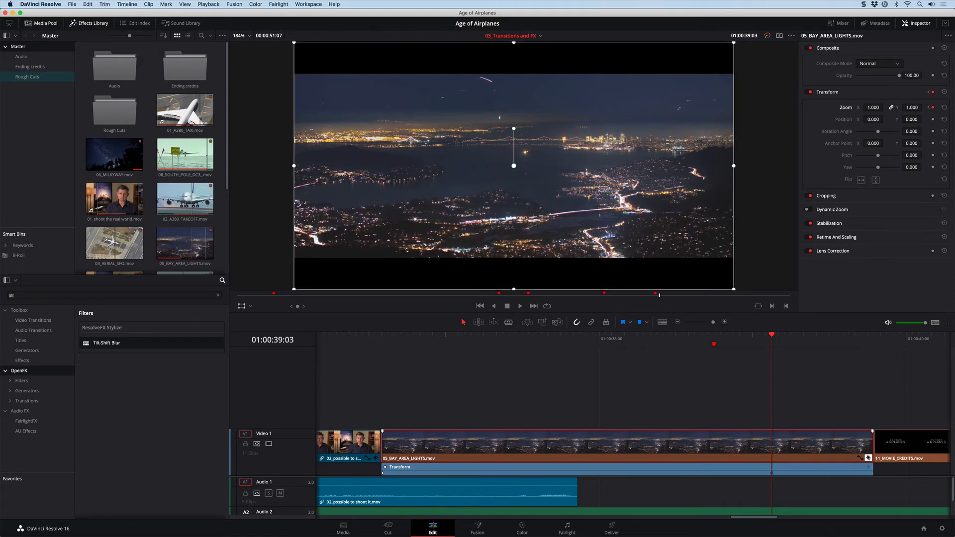
click(868, 458)
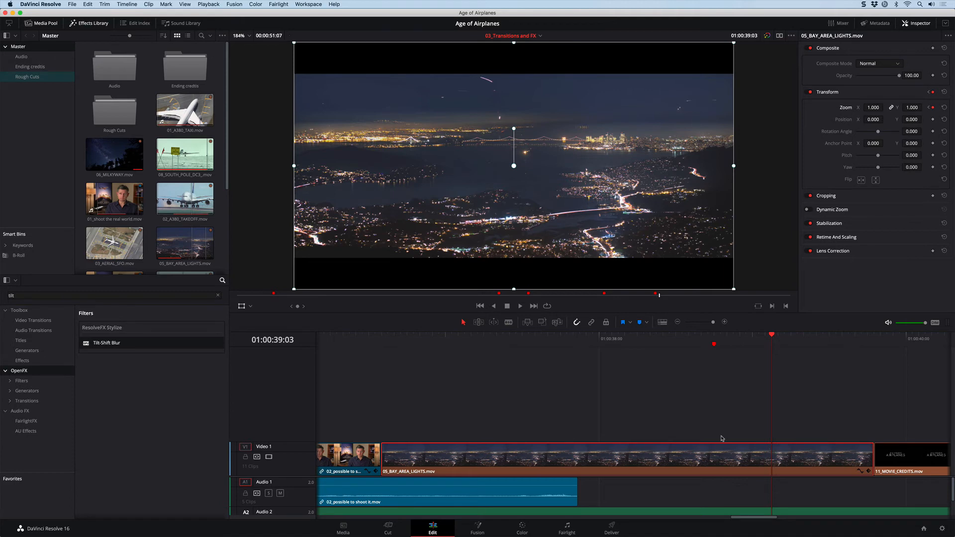
Change the playback Render Cache mode and check the Blur Dissolve between the 08_SOUTH_POLE_DC3_.mov and 07_KENYA.mov clips on the timeline.
key(shift+z)
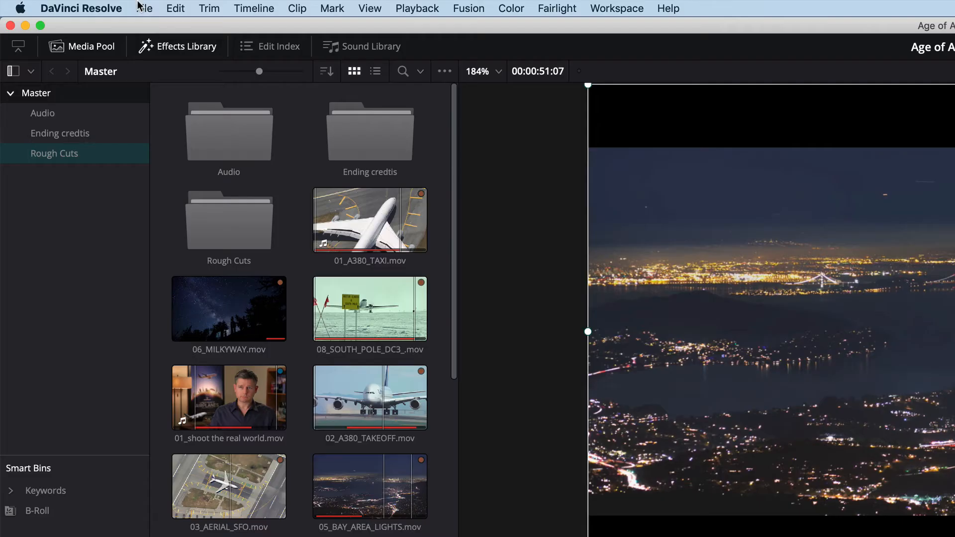
click(398, 8)
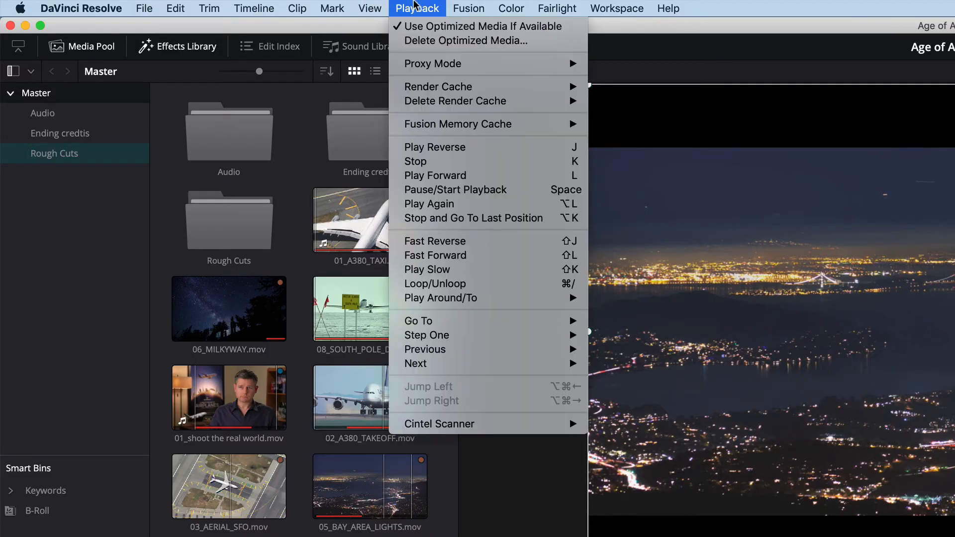
mouse_move(567, 86)
click(624, 114)
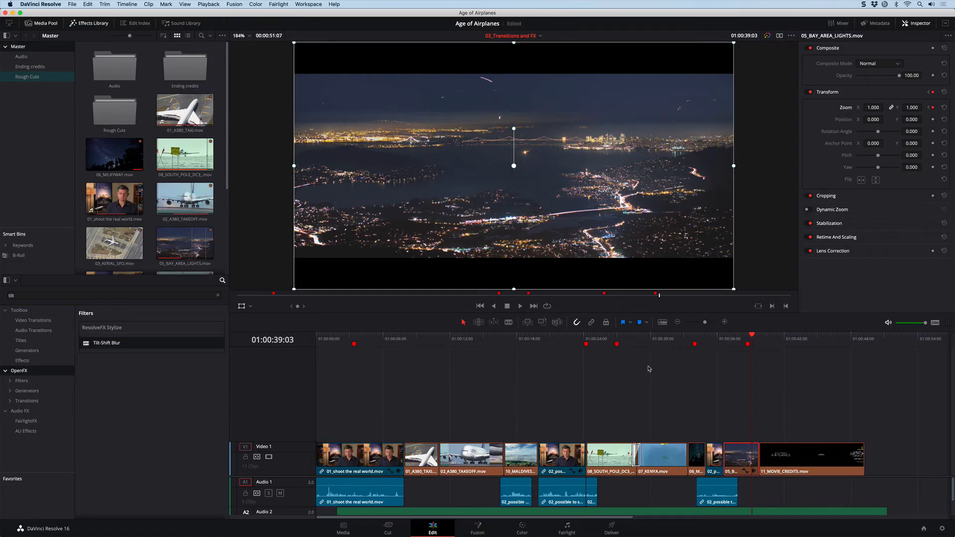
click(642, 340)
drag(708, 325, 715, 324)
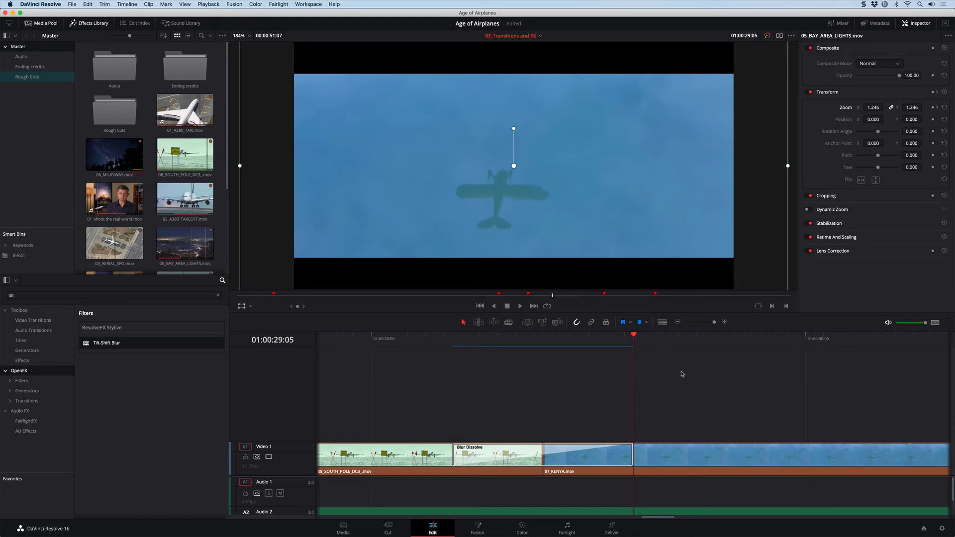
Examine the Optimized Media and Render Cache options in the project's Master Settings without changing them.
click(75, 4)
click(99, 175)
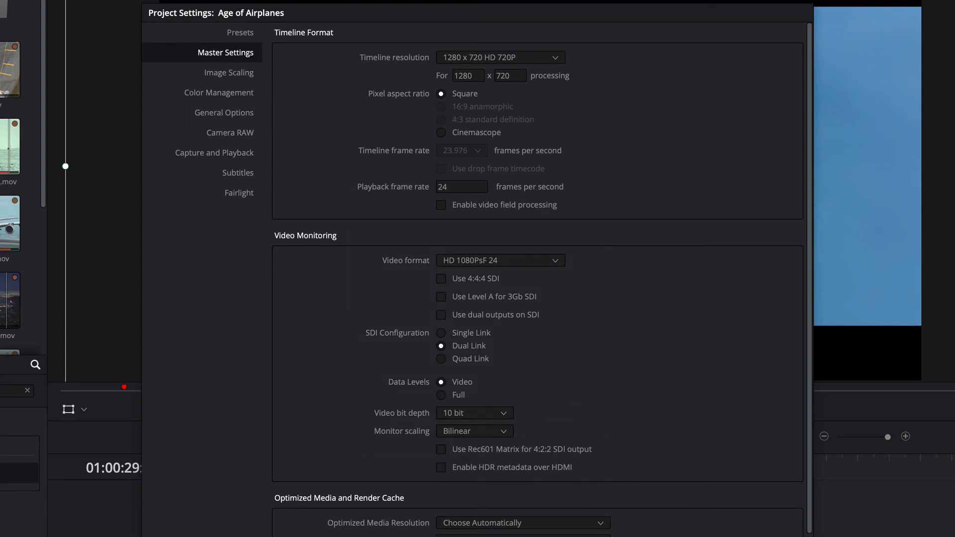
scroll(433, 522, down, 5)
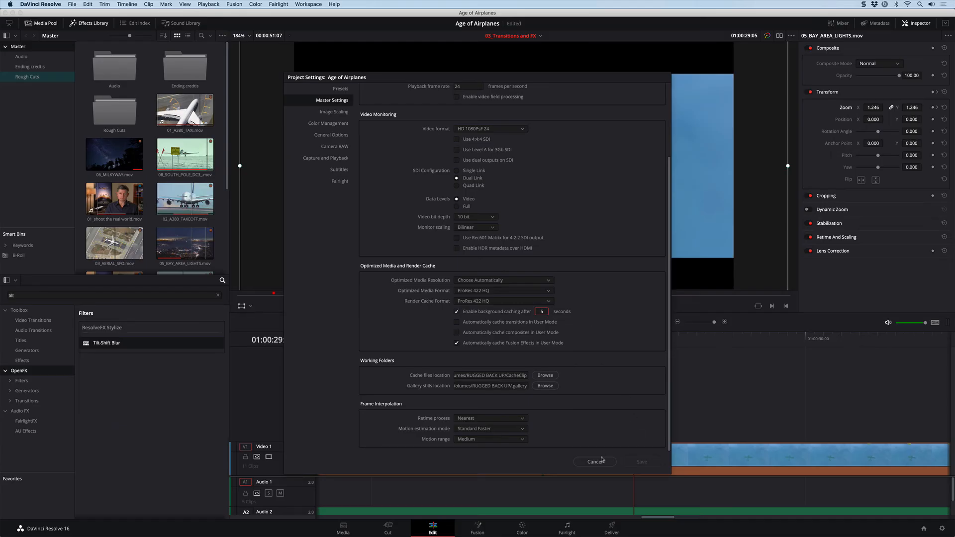
click(599, 461)
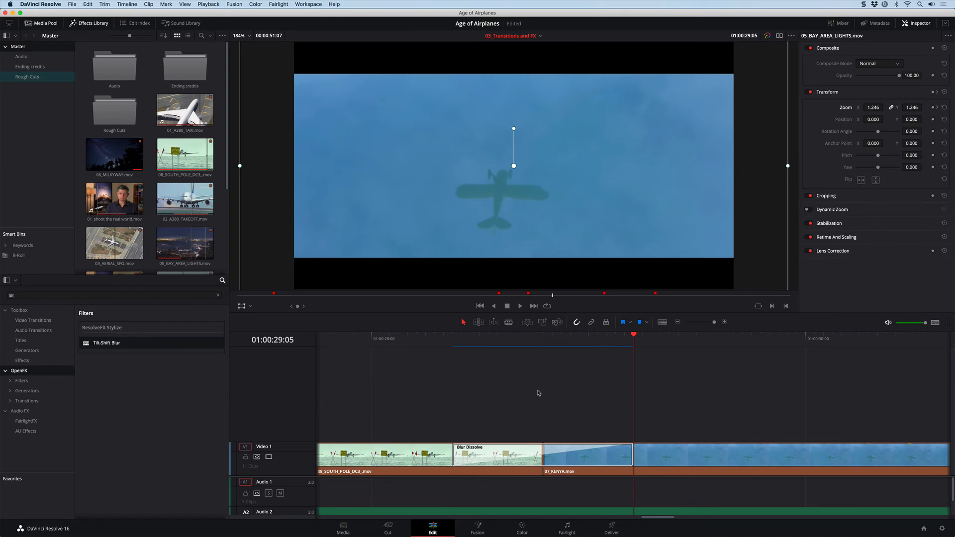
Change the speed of the 06_MILKYWAY.mov clip to 50%.
key(shift+z)
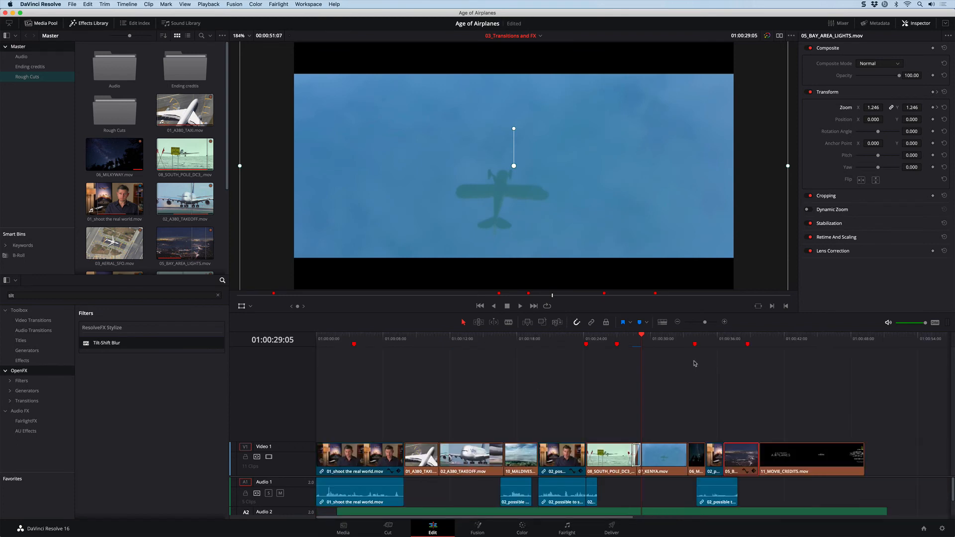
drag(705, 347, 698, 343)
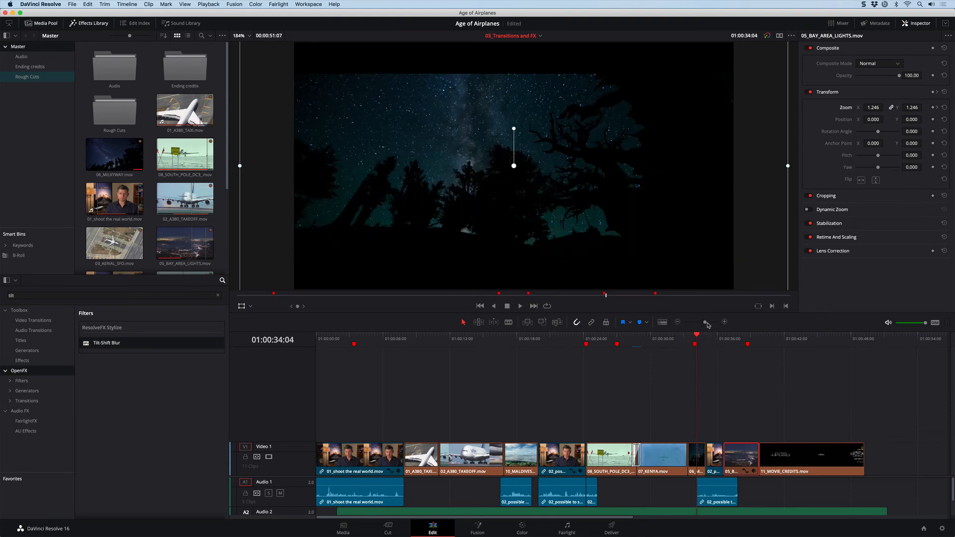
drag(705, 322, 715, 324)
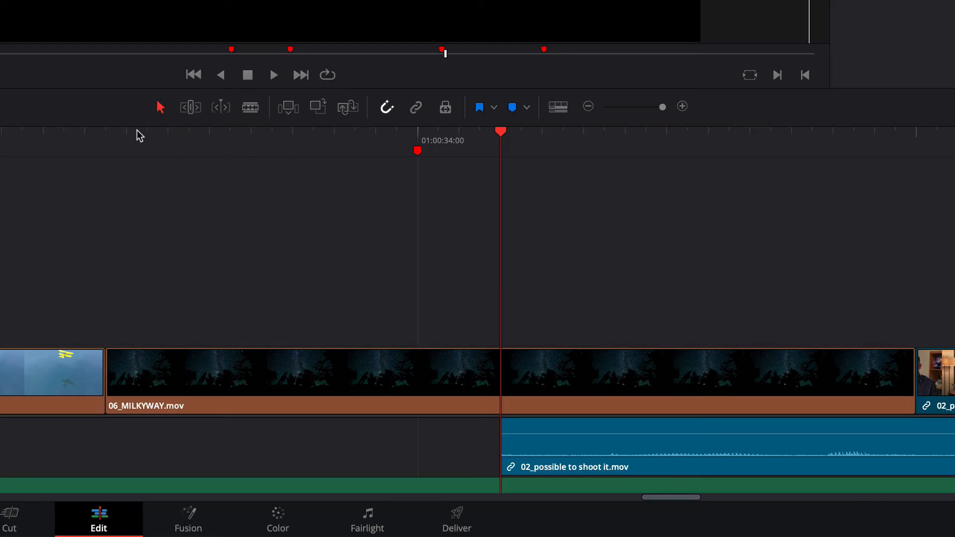
drag(499, 334, 509, 334)
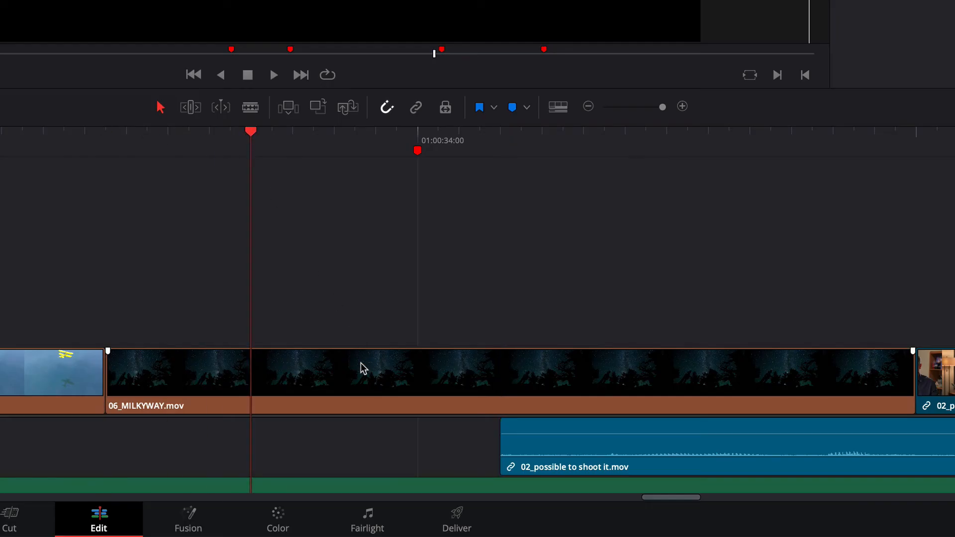
right_click(364, 368)
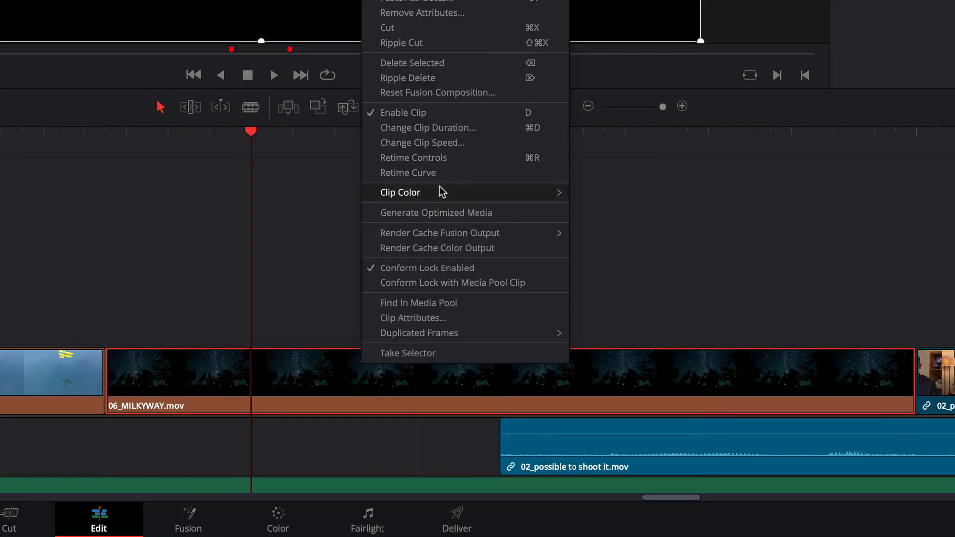
click(451, 143)
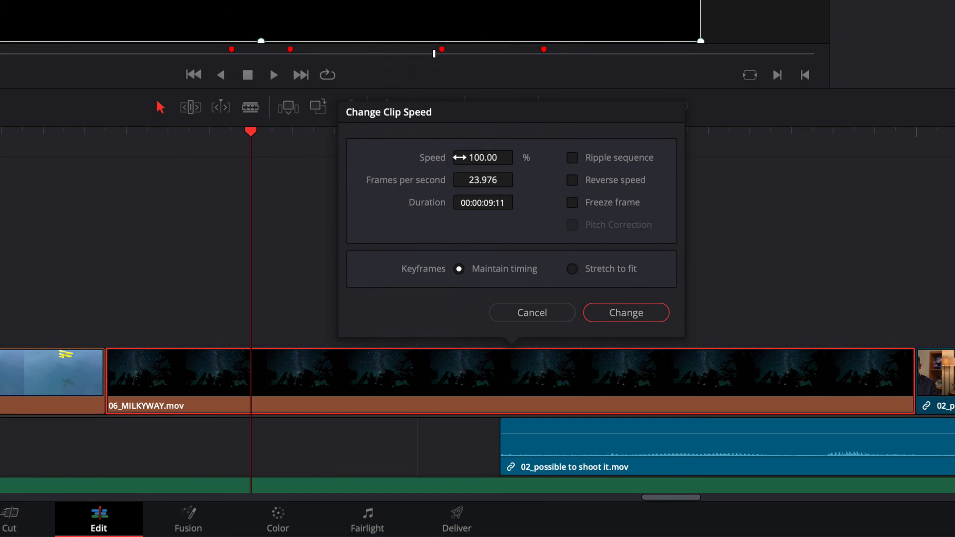
double_click(460, 157)
text(50)
key(Return)
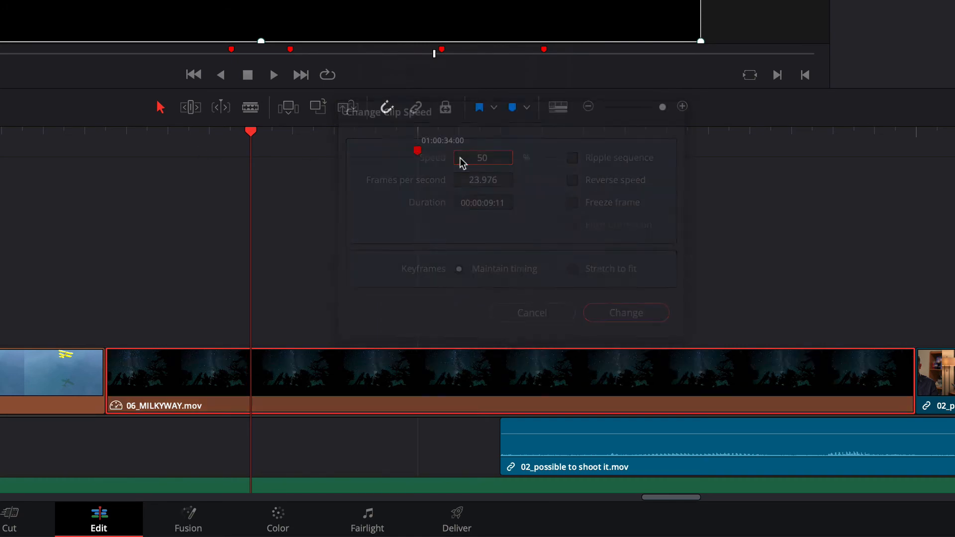
Play the slowed 06_MILKYWAY.mov clip from its start and show its retime controls on the timeline.
click(435, 336)
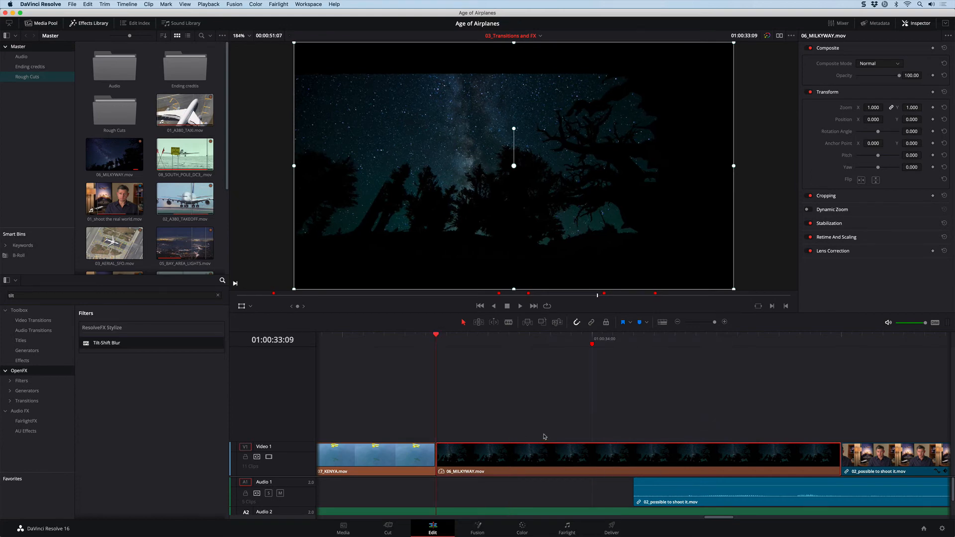
key(space)
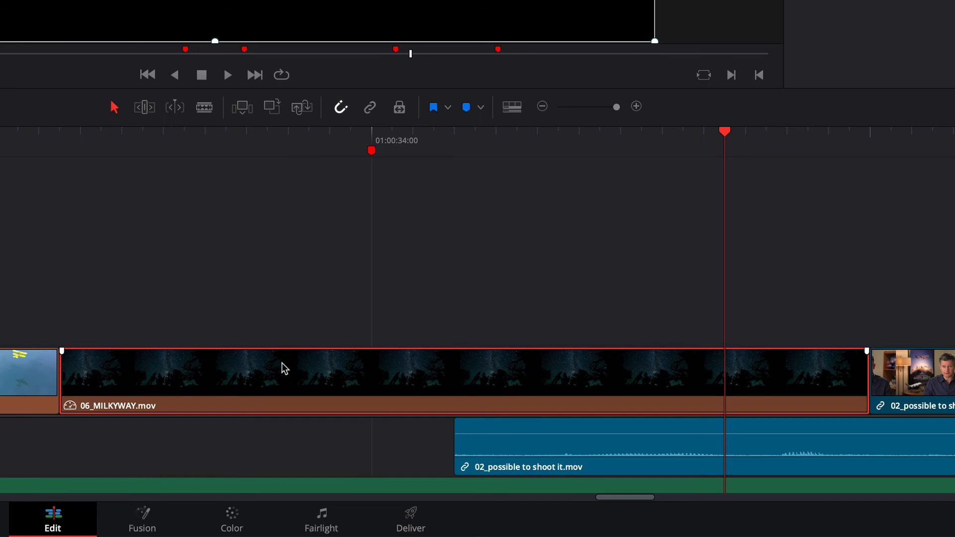
right_click(547, 452)
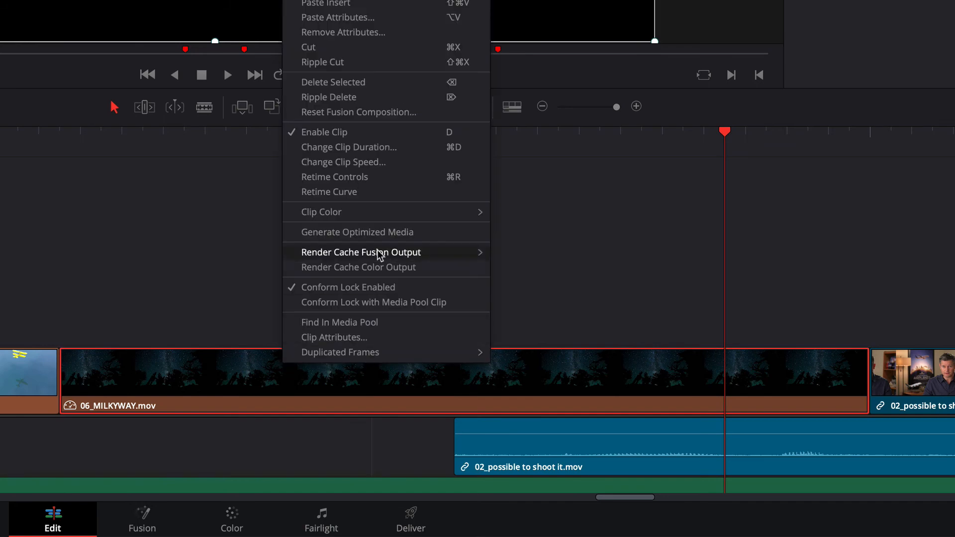
click(383, 177)
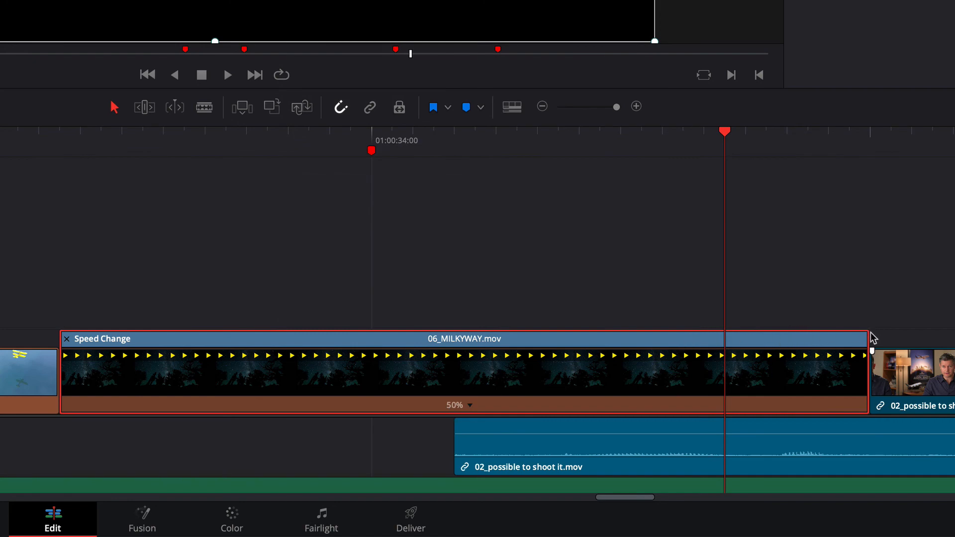
Shorten the 06_MILKYWAY.mov Speed Change bar to the playhead in trim edit mode, retiming the clip to 59% and rippling the following clips.
drag(871, 343, 813, 336)
key(ctrl+z)
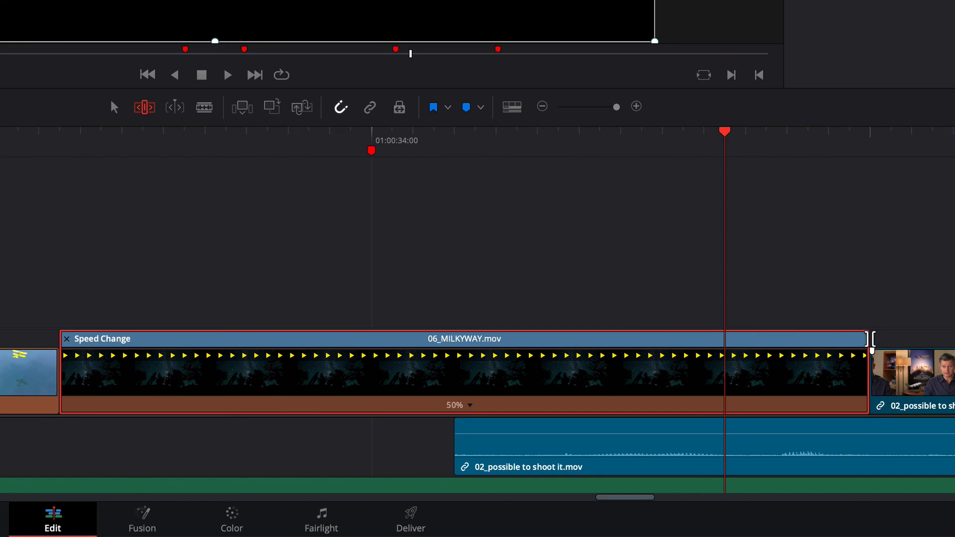
drag(866, 338, 704, 318)
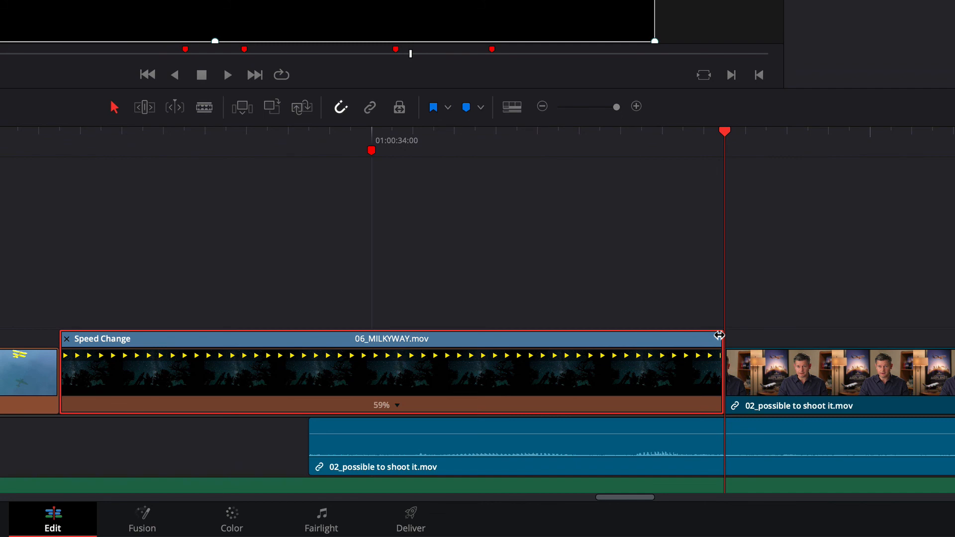
Try retiming 06_MILKYWAY.mov to 63% in selection mode without rippling the following clips, and restore it to 59%.
drag(719, 335, 686, 338)
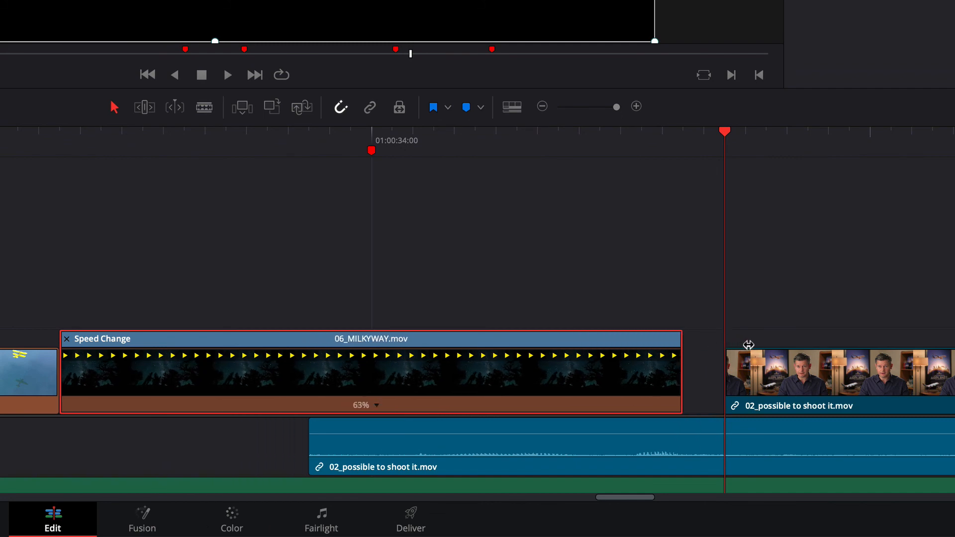
drag(749, 345, 709, 338)
key(t)
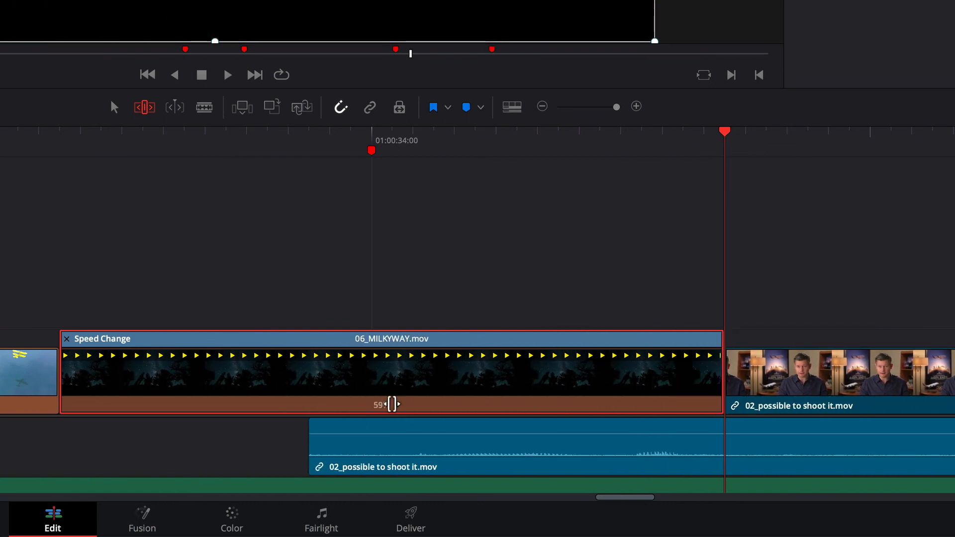
Reverse the retimed segment of 06_MILKYWAY.mov and play it back from the start of the clip.
click(397, 405)
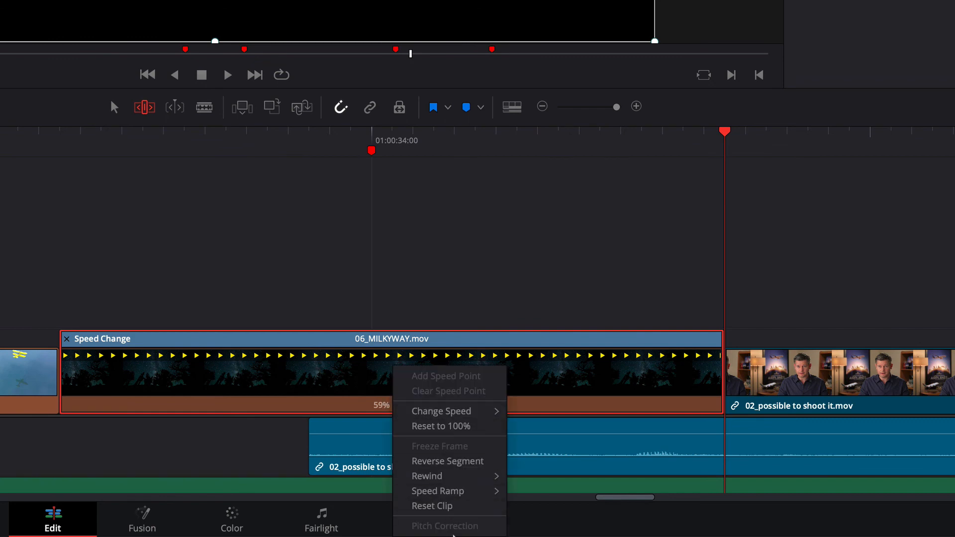
mouse_move(454, 413)
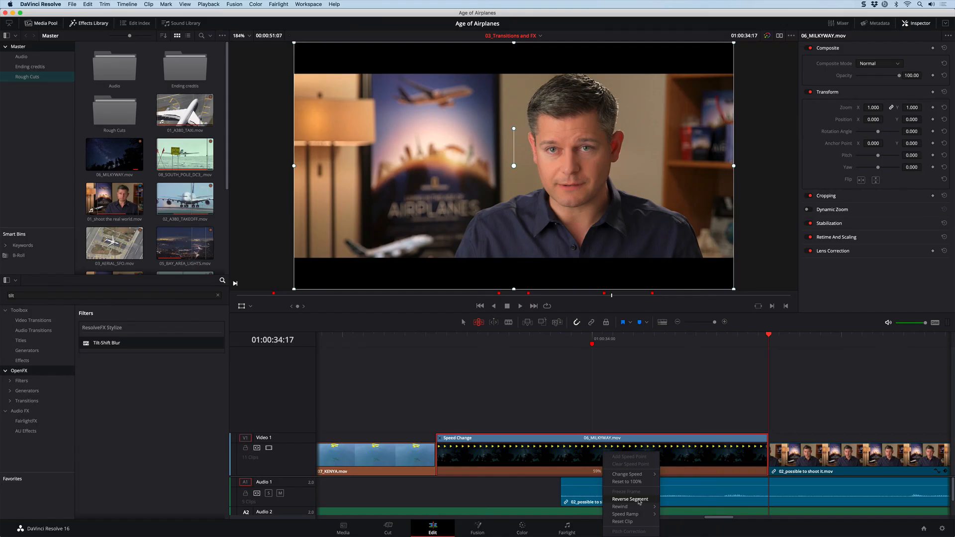
click(639, 499)
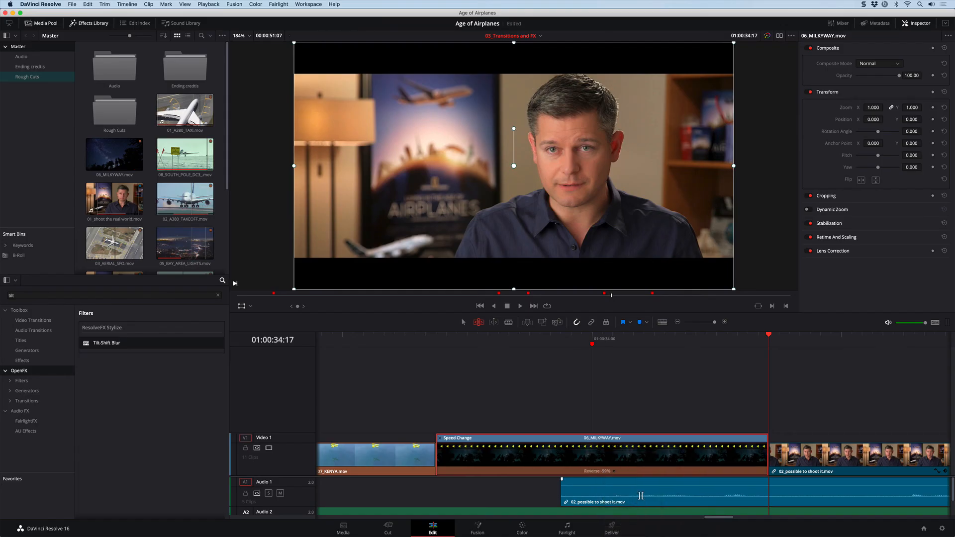
click(436, 337)
key(space)
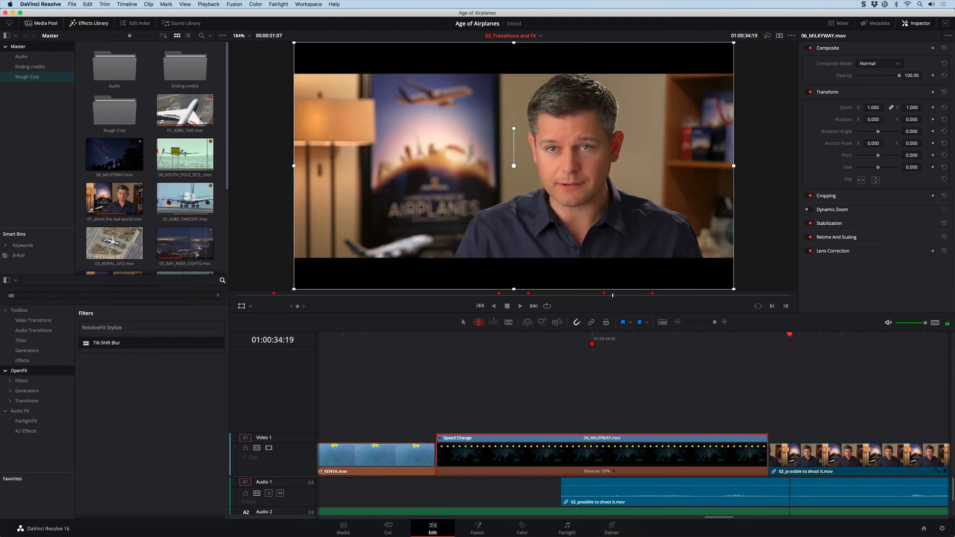
Park the playhead within the 06_MILKYWAY.mov clip and set its Retime Process to Optical Flow.
click(559, 337)
mouse_move(556, 338)
mouse_down()
mouse_move(469, 337)
mouse_move(608, 344)
mouse_move(561, 343)
mouse_up()
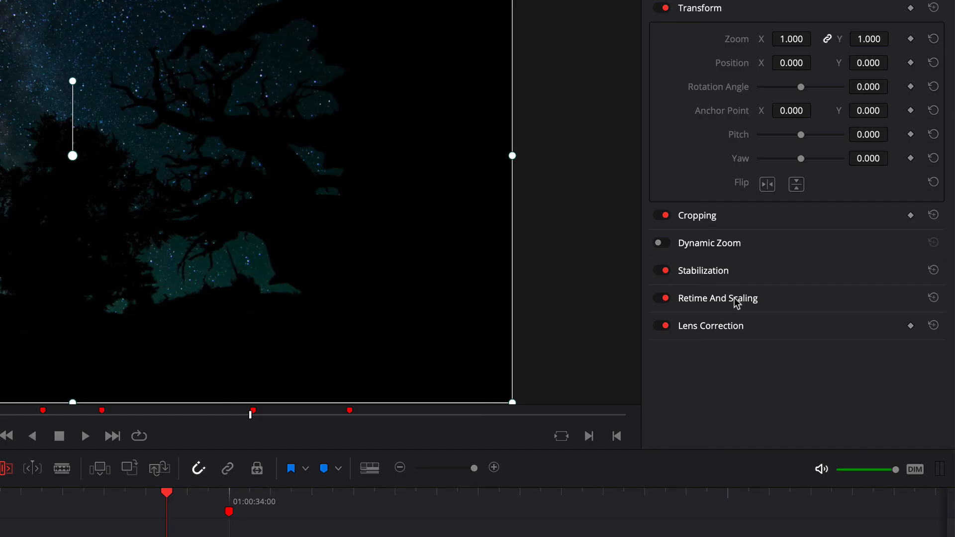
click(737, 301)
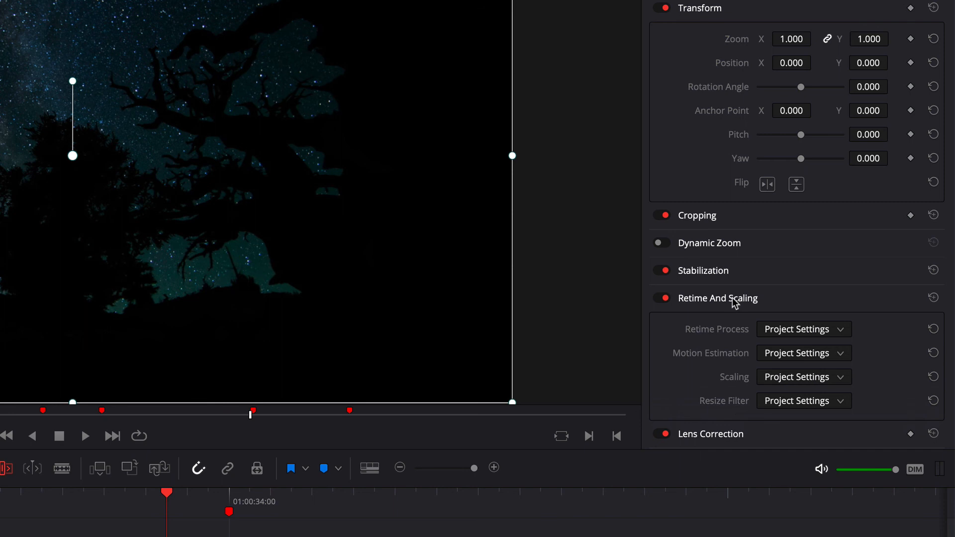
click(806, 331)
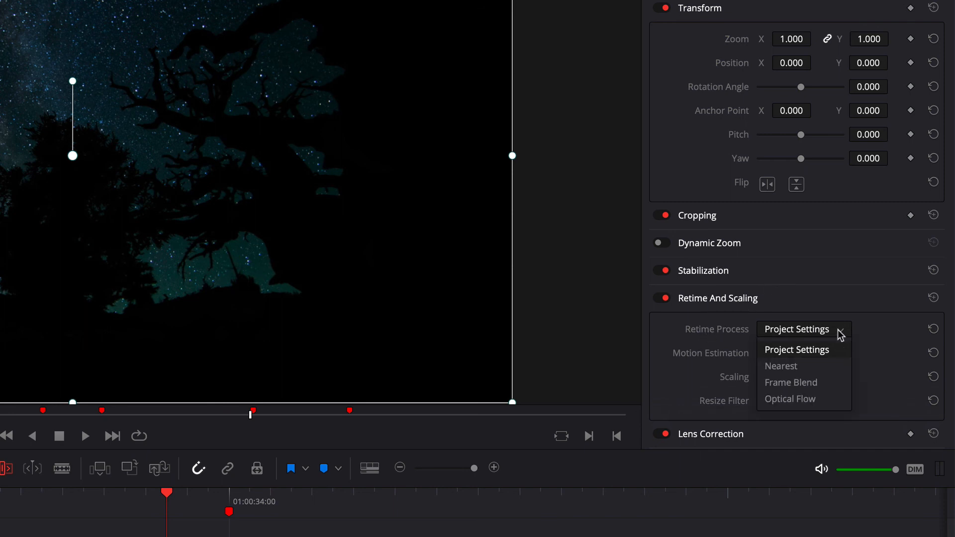
click(814, 401)
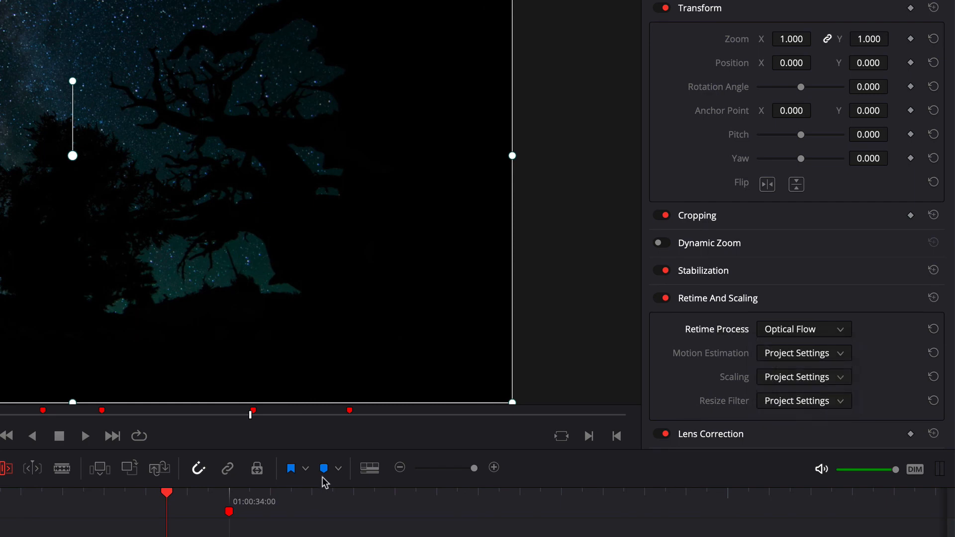